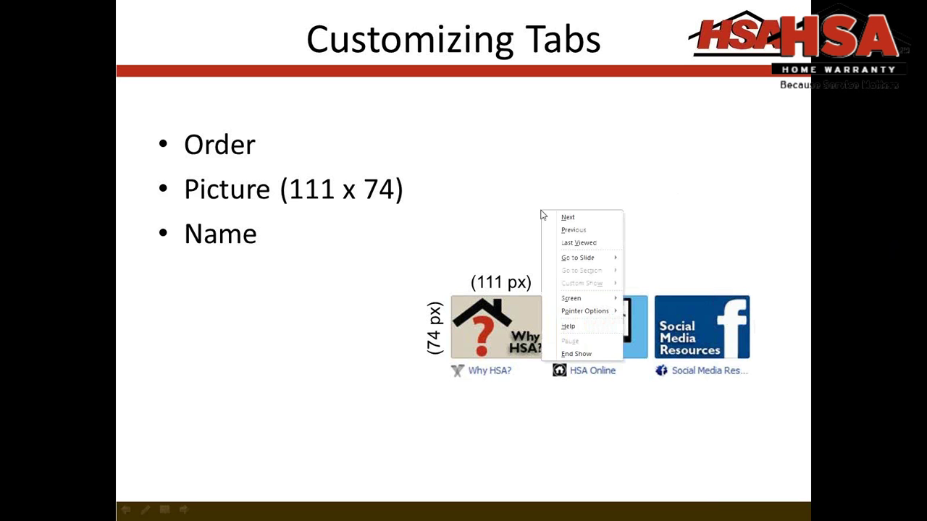
# - End the PowerPoint slide show and minimize the presentation window
pyautogui.click(582, 354)
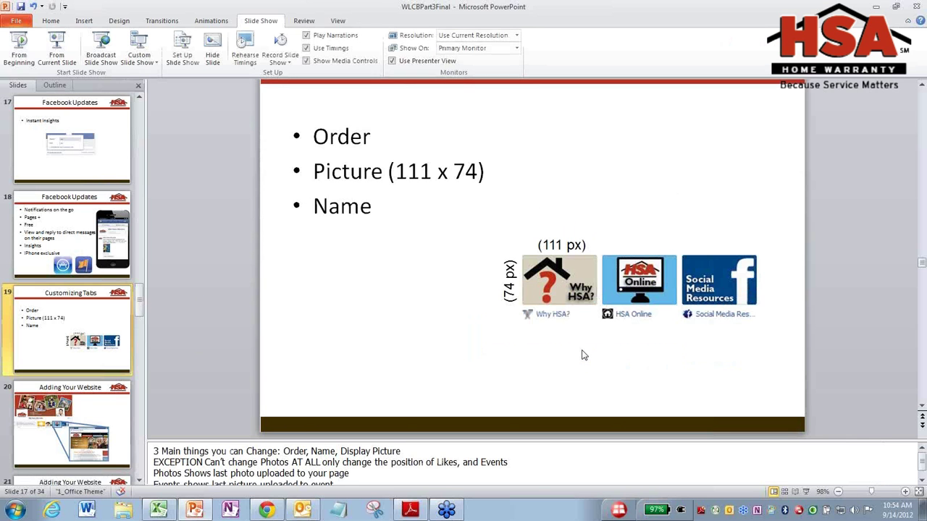
pyautogui.click(873, 6)
# - Bring up the Test Page timeline, then collapse and re-expand its apps section to show all tiles
pyautogui.click(36, 7)
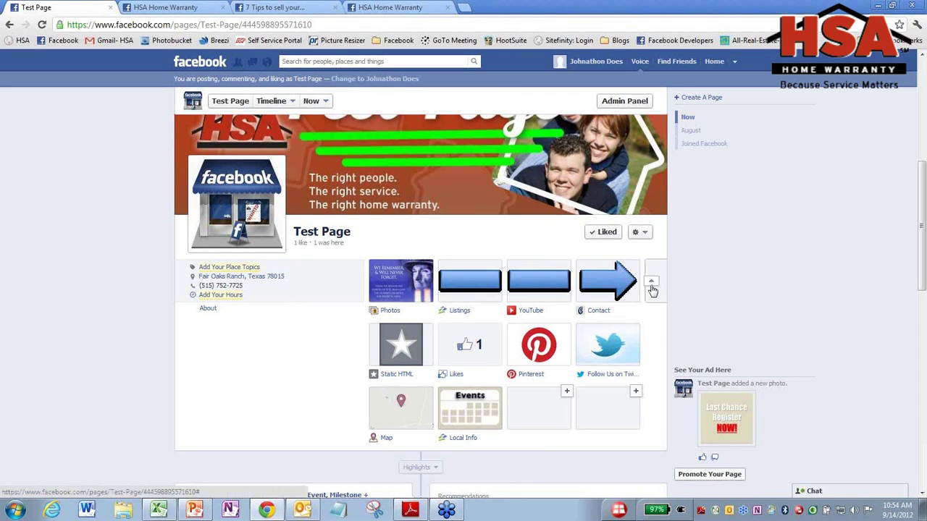
pyautogui.scroll(3, 756, 269)
pyautogui.scroll(-1, 579, 326)
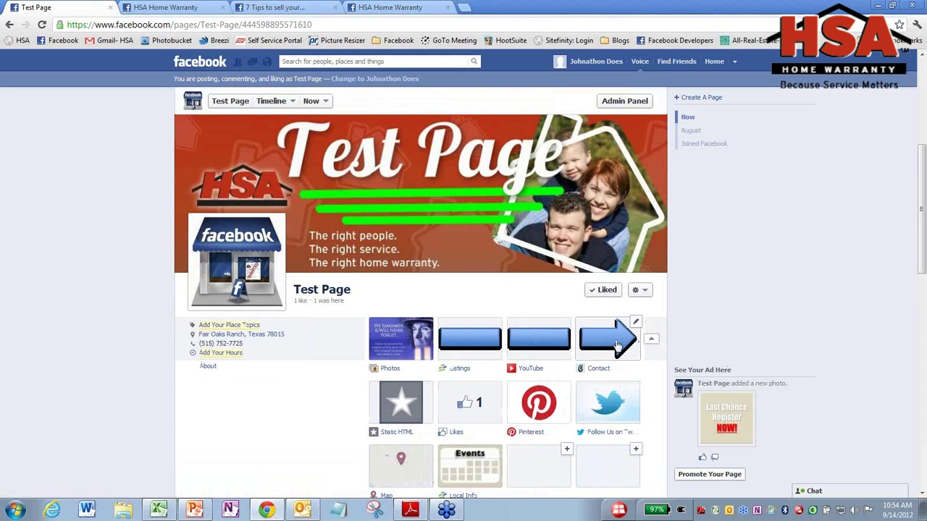
pyautogui.scroll(-1, 550, 362)
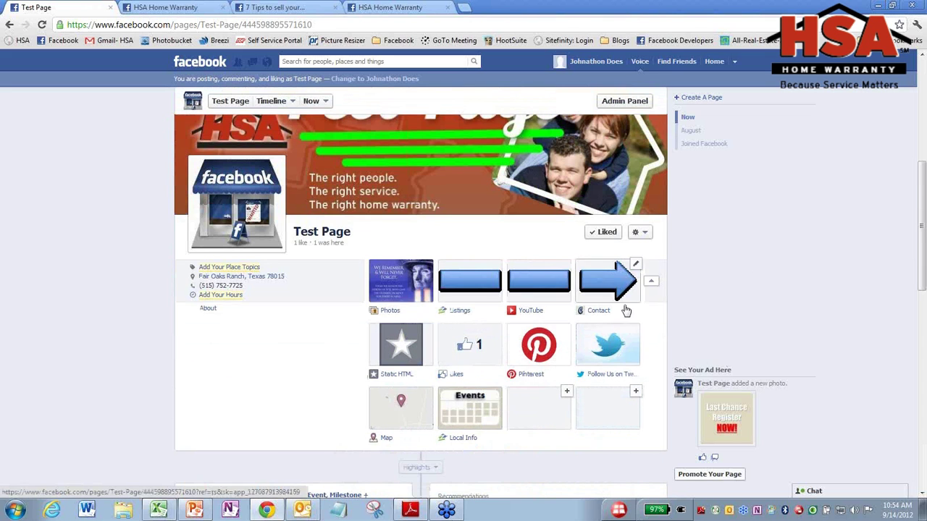
pyautogui.click(652, 284)
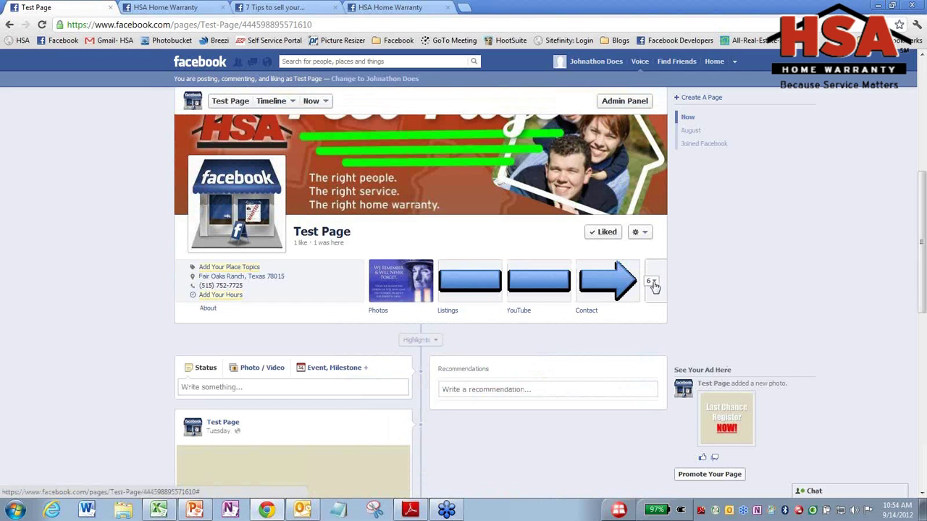
pyautogui.click(653, 283)
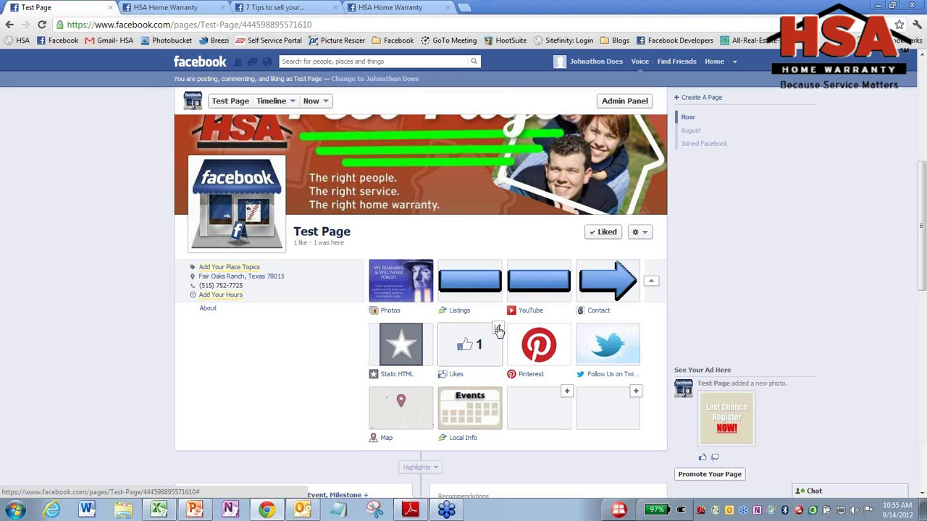
# - Swap tiles Likes↔Follow Us on Twitter, Map↔Pinterest, Twitter↔Pinterest, and Static HTML↔YouTube
pyautogui.click(497, 329)
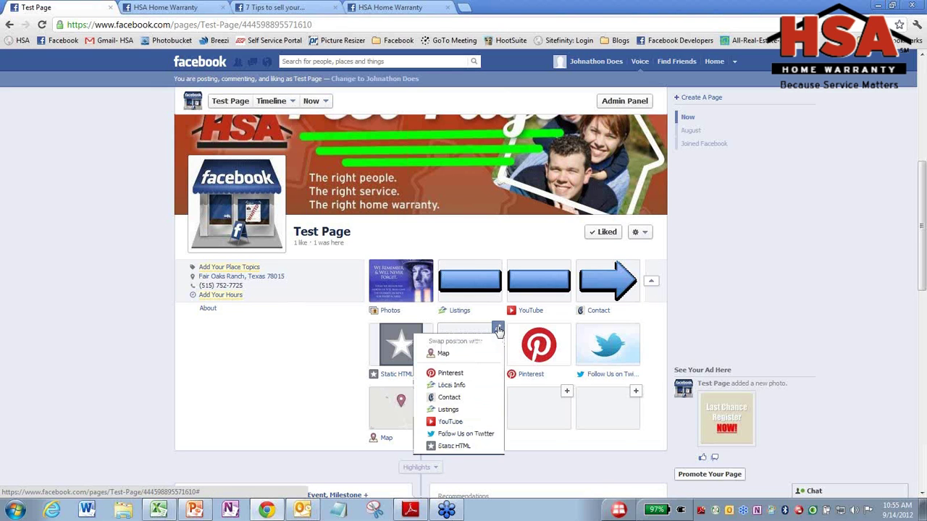
pyautogui.click(478, 434)
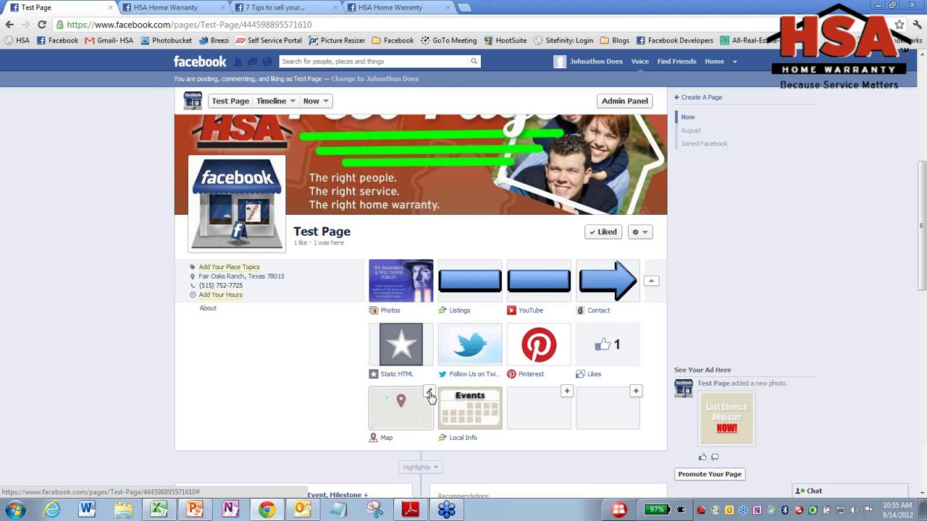
pyautogui.click(429, 392)
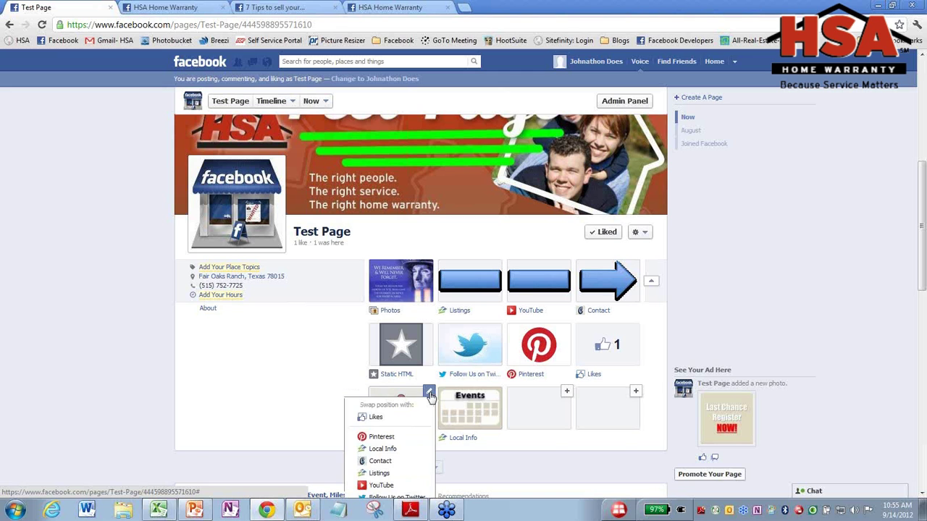
pyautogui.click(397, 447)
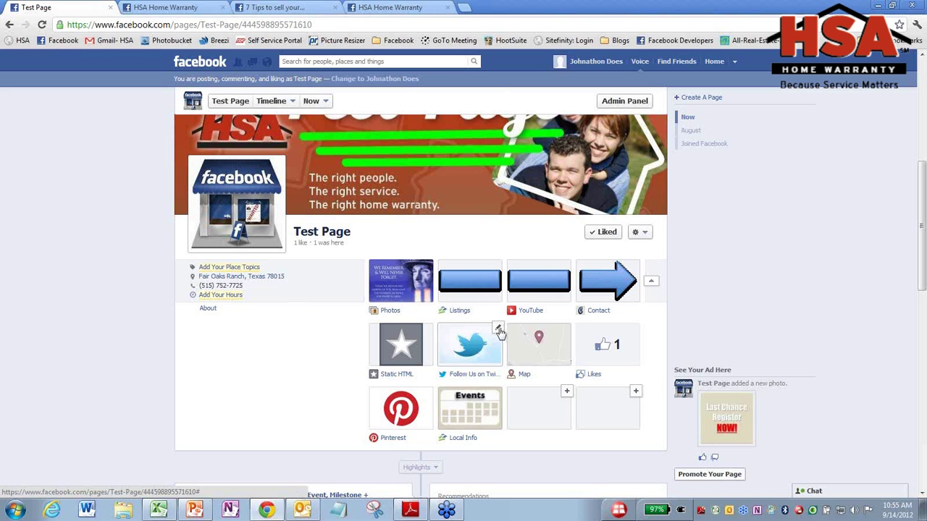
pyautogui.click(499, 330)
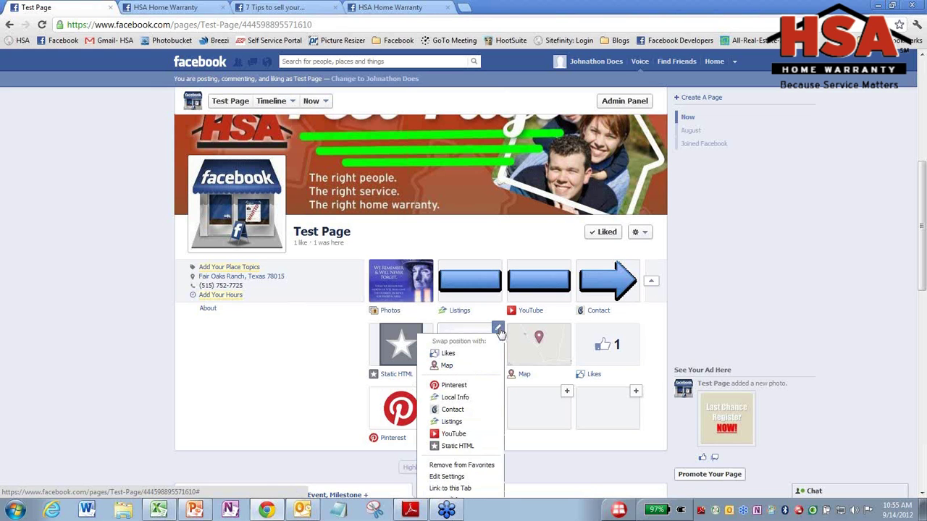
pyautogui.click(469, 387)
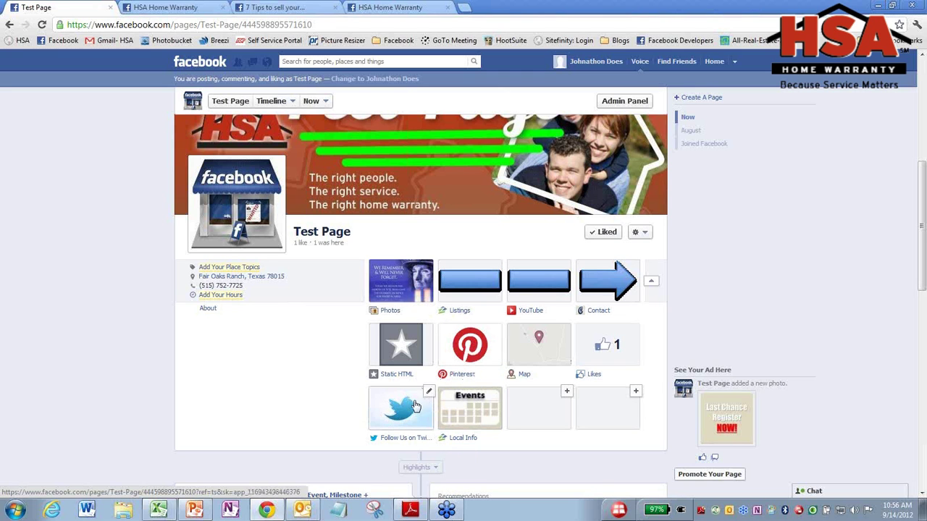
pyautogui.click(429, 331)
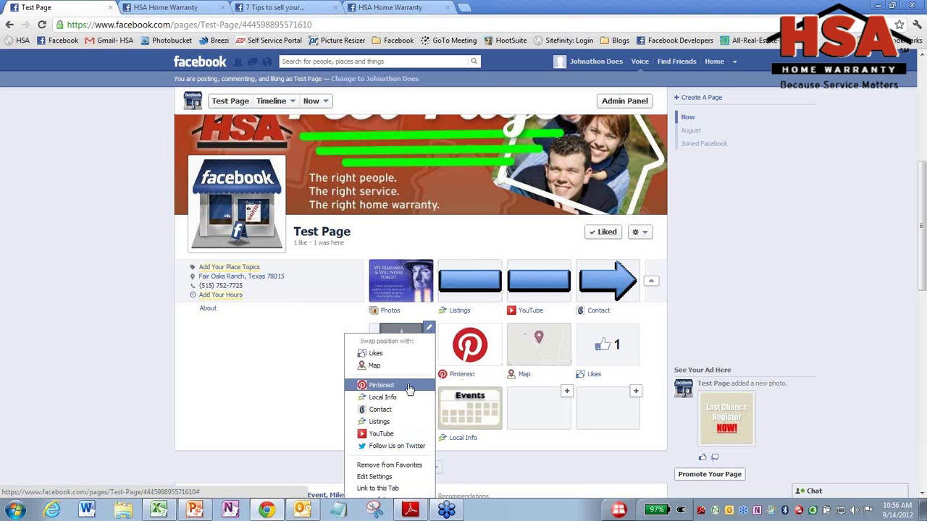
pyautogui.click(398, 435)
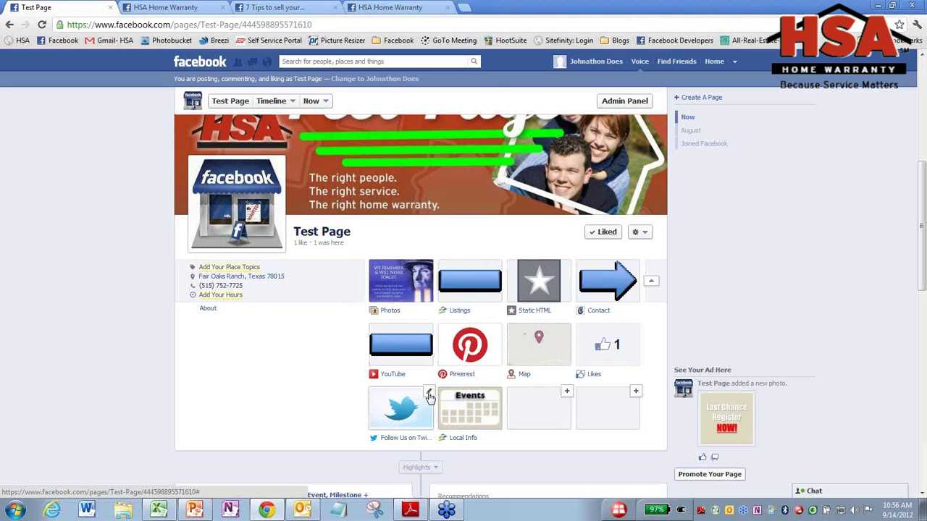
# - Change the Twitter app's custom tab name from 'Follow Us on Twitter' to 'Twitter' and save
pyautogui.click(428, 394)
pyautogui.scroll(-2, 428, 396)
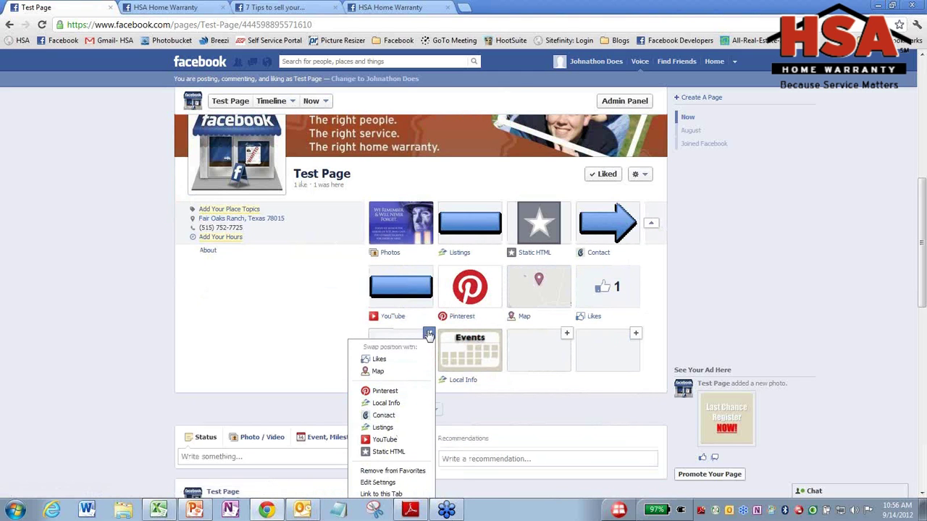
pyautogui.scroll(-2, 409, 340)
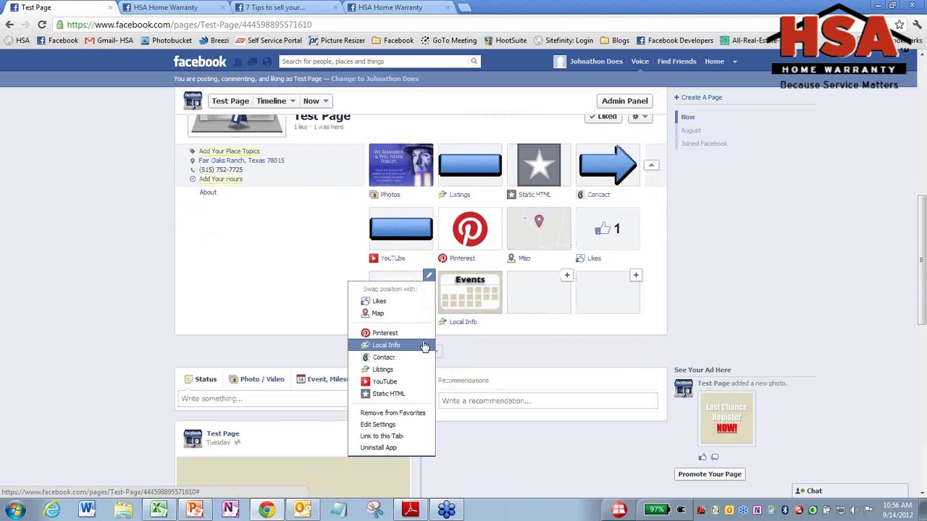
pyautogui.click(398, 431)
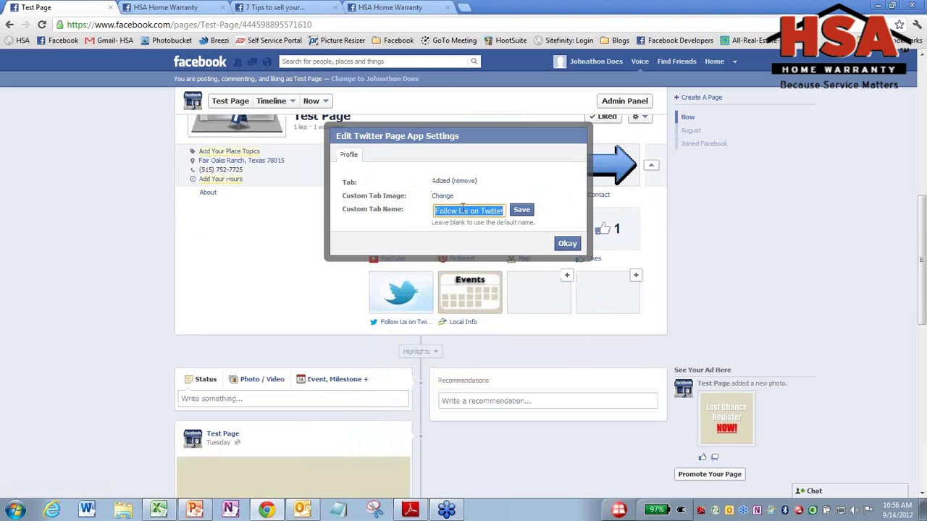
pyautogui.write('Twitter')
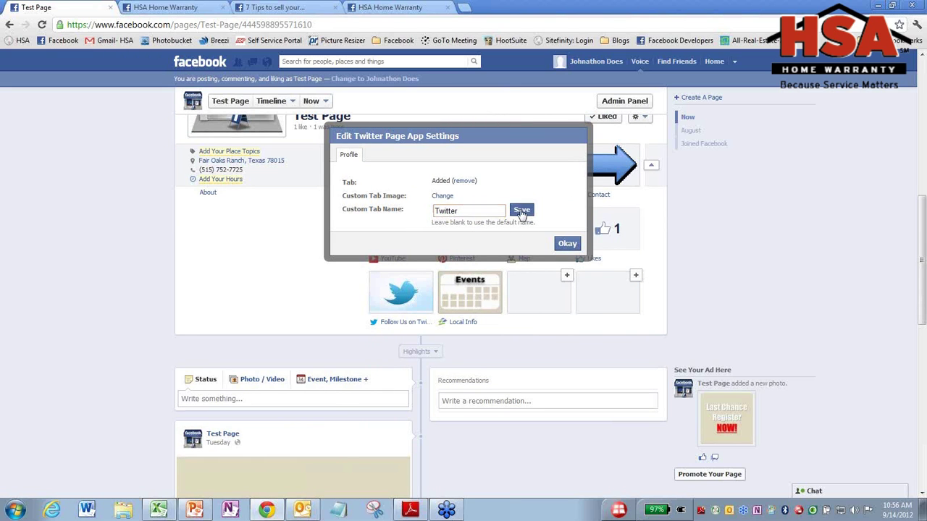
pyautogui.click(522, 211)
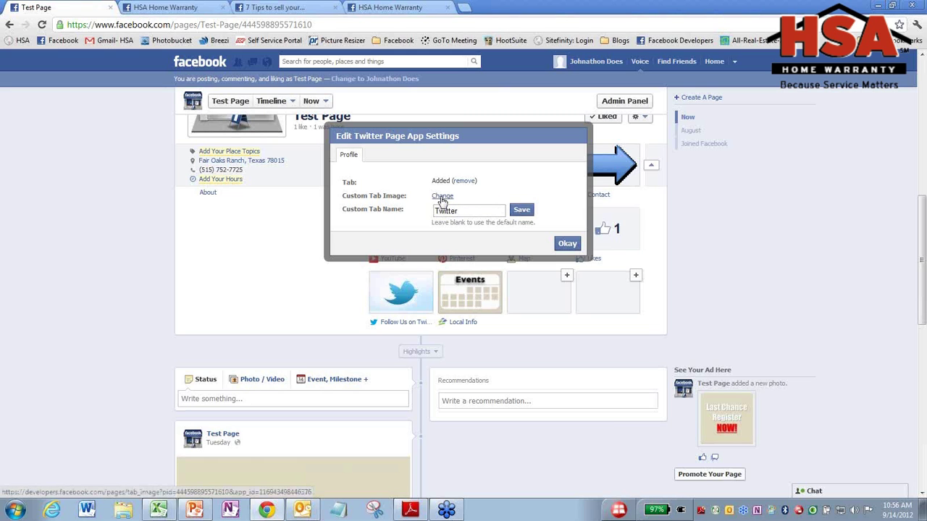
# - Upload HSA_FB_Tabs-08 as the Twitter tab's custom image
pyautogui.click(441, 197)
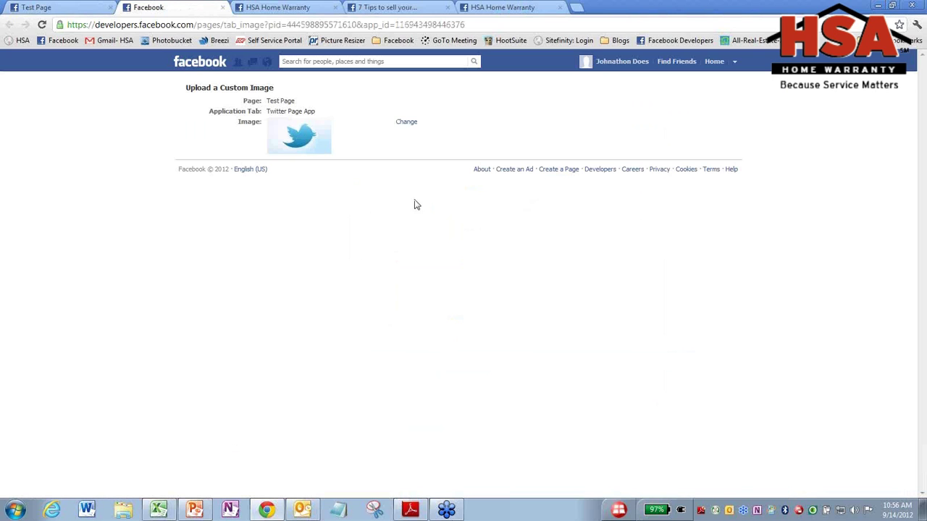
pyautogui.click(408, 124)
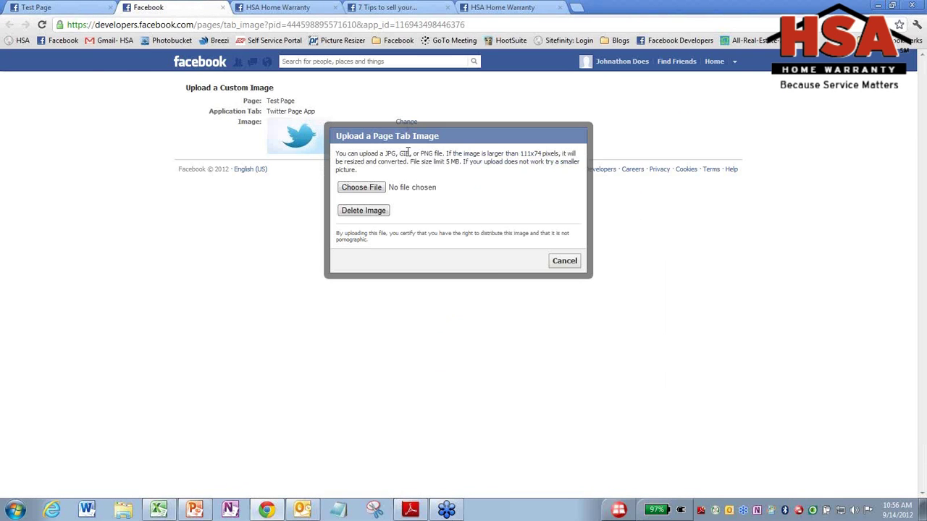
pyautogui.click(381, 187)
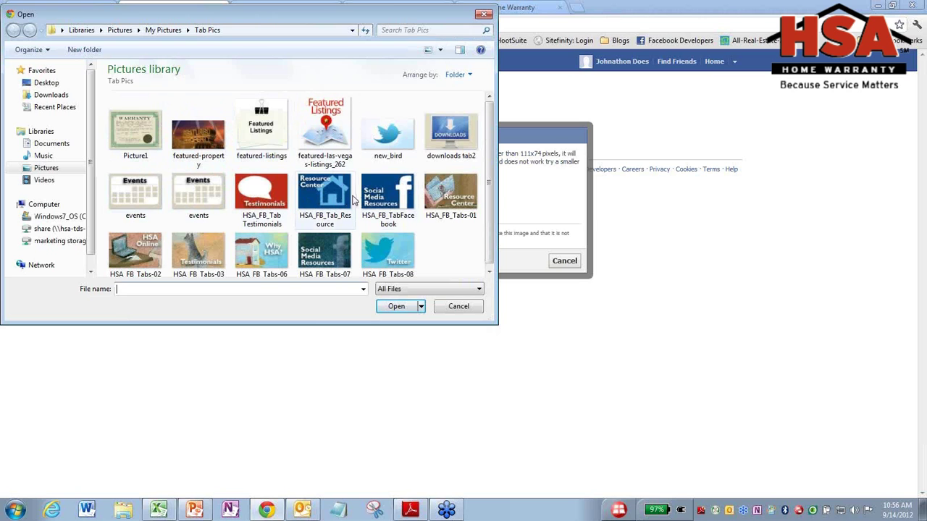
pyautogui.click(390, 251)
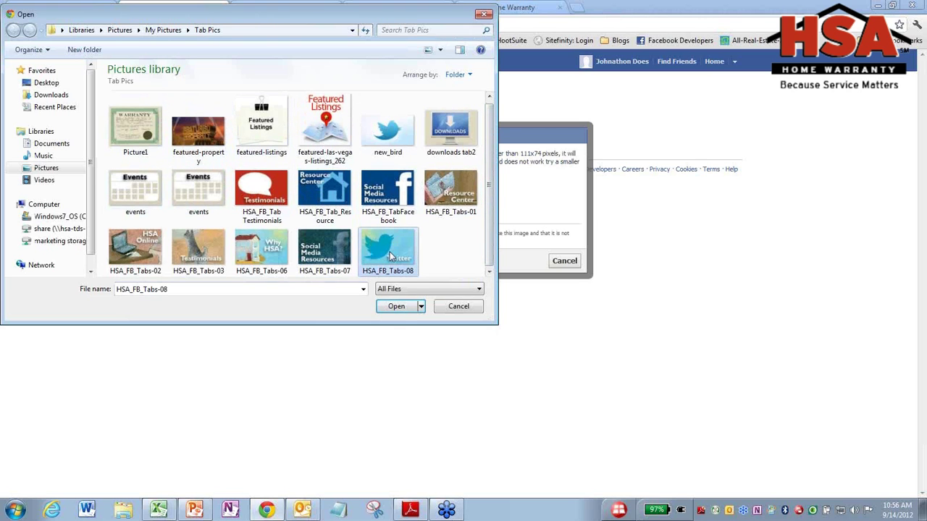
pyautogui.click(394, 307)
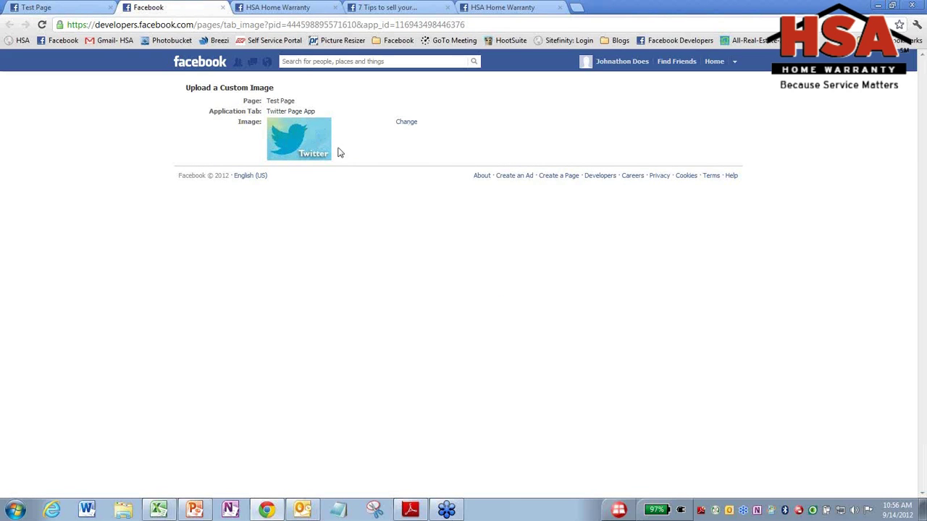
# - Close the Twitter app settings and swap the Twitter tile's position with Pinterest
pyautogui.click(223, 7)
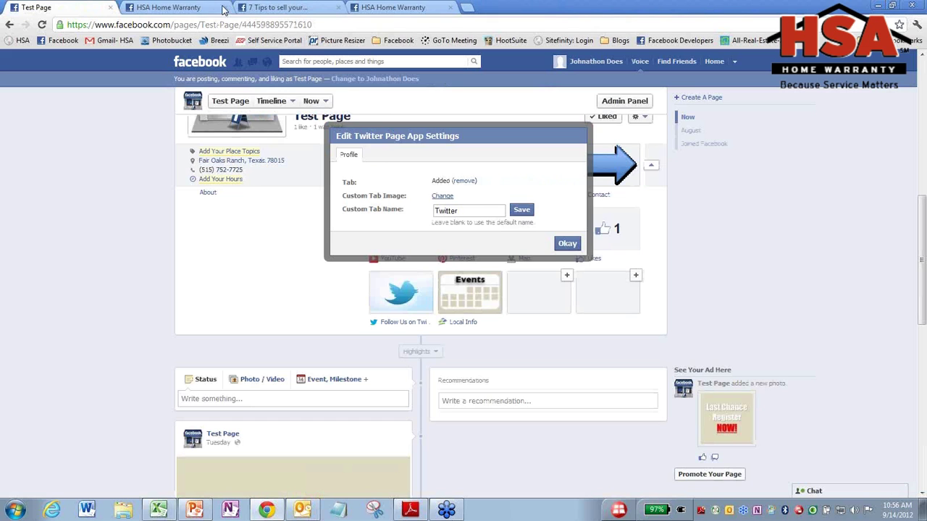
pyautogui.click(565, 245)
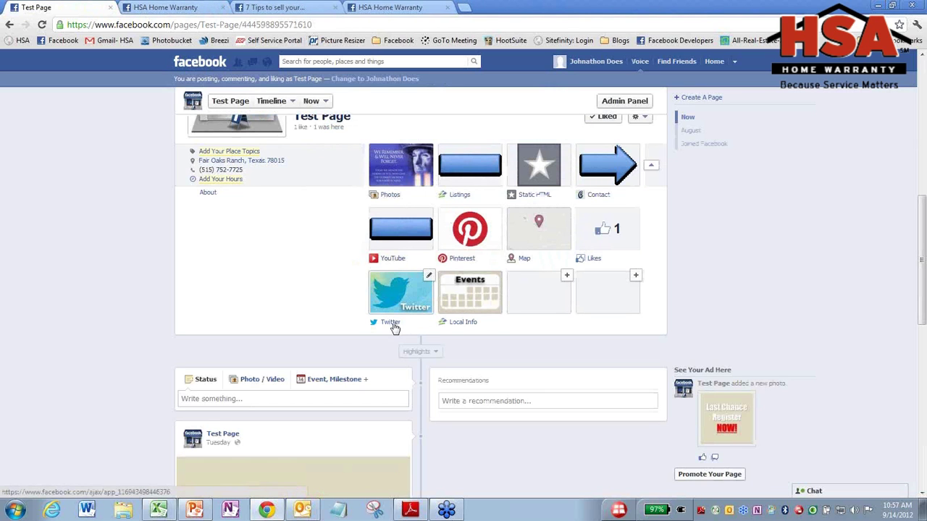
pyautogui.click(428, 276)
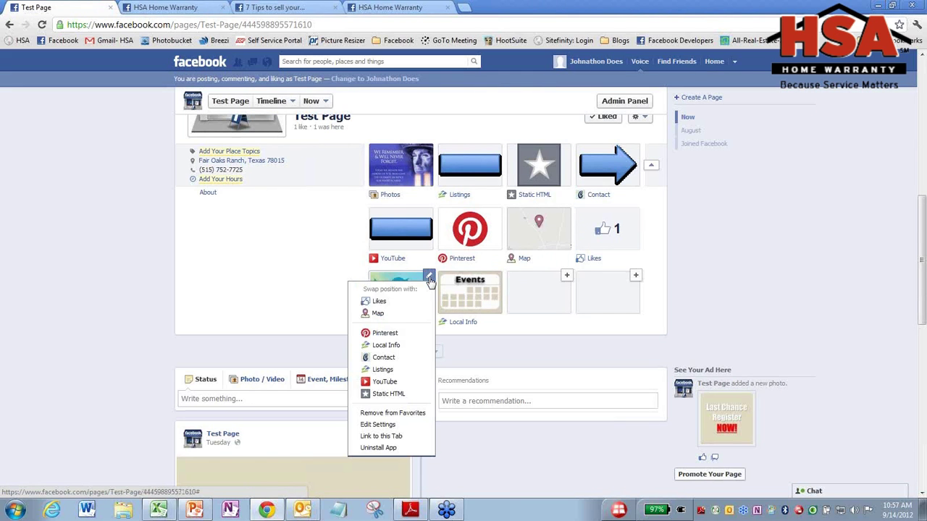
pyautogui.click(400, 333)
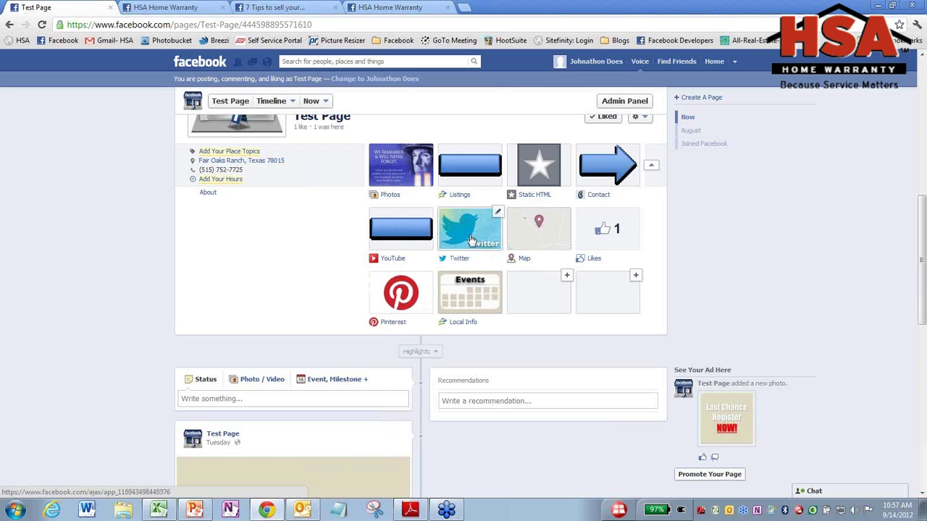
# - Present PowerPoint from the current slide to 'Adding Your Website', then end the show and minimize
pyautogui.click(194, 510)
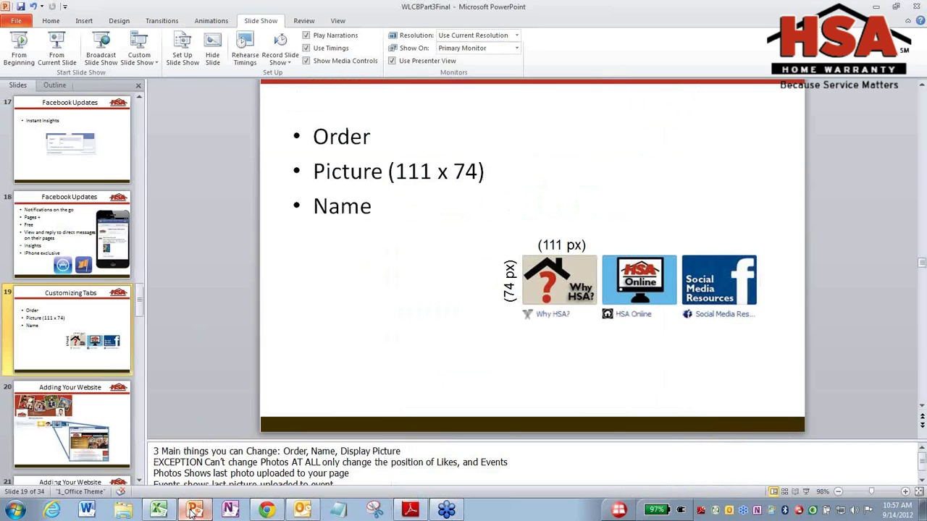
pyautogui.click(68, 45)
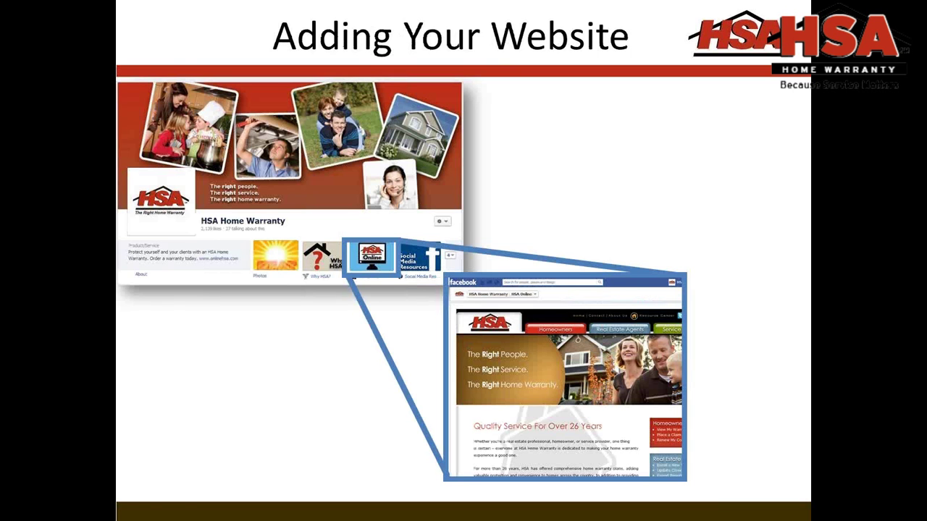
pyautogui.rightClick(603, 308)
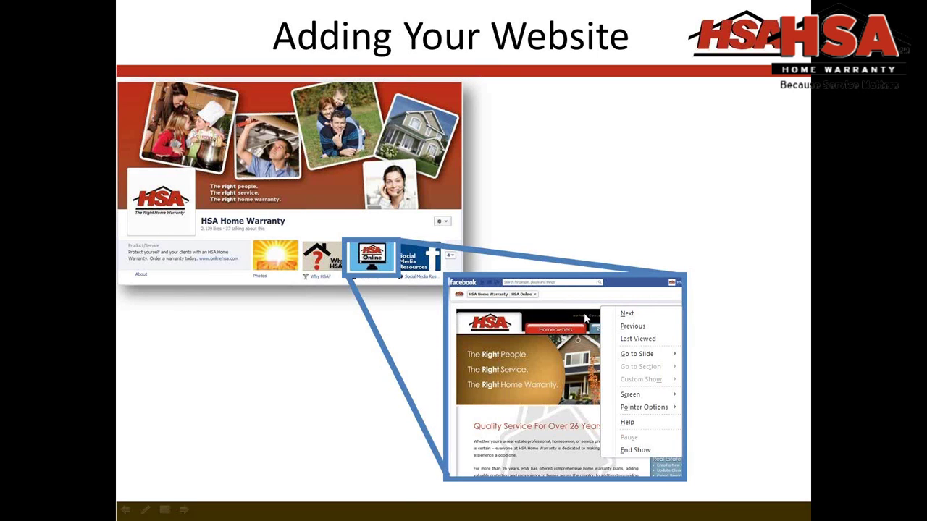
pyautogui.click(646, 450)
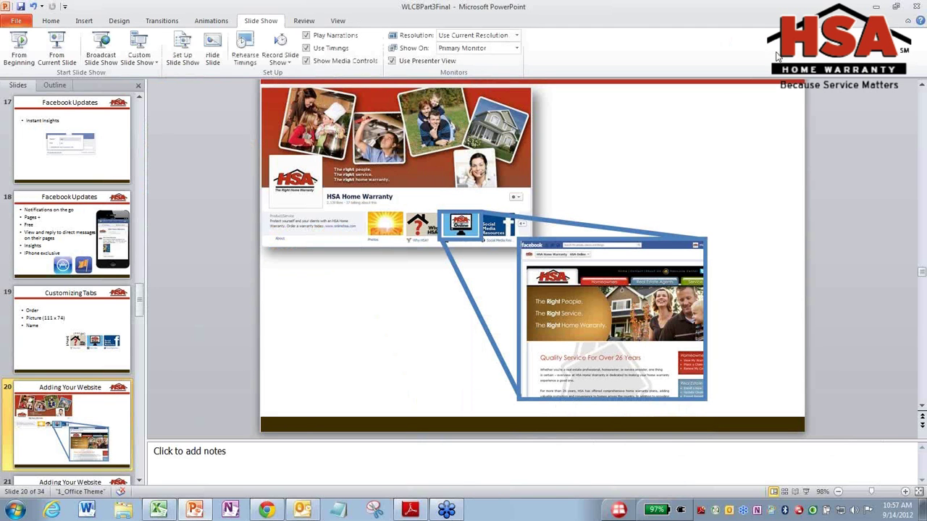
pyautogui.click(875, 8)
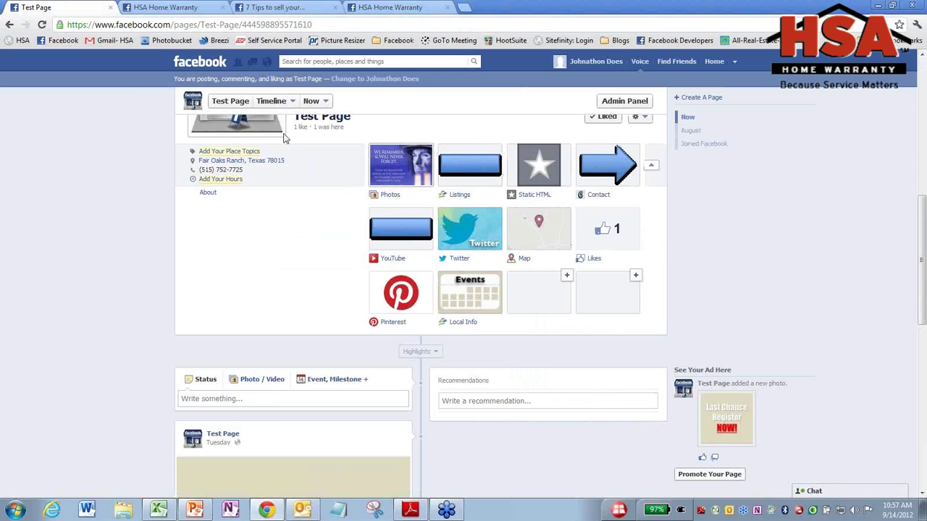
# - Open HSA Home Warranty's HSA Online tab, follow Order A Warranty, then bring up the Webinar Checklist PDF
pyautogui.click(165, 8)
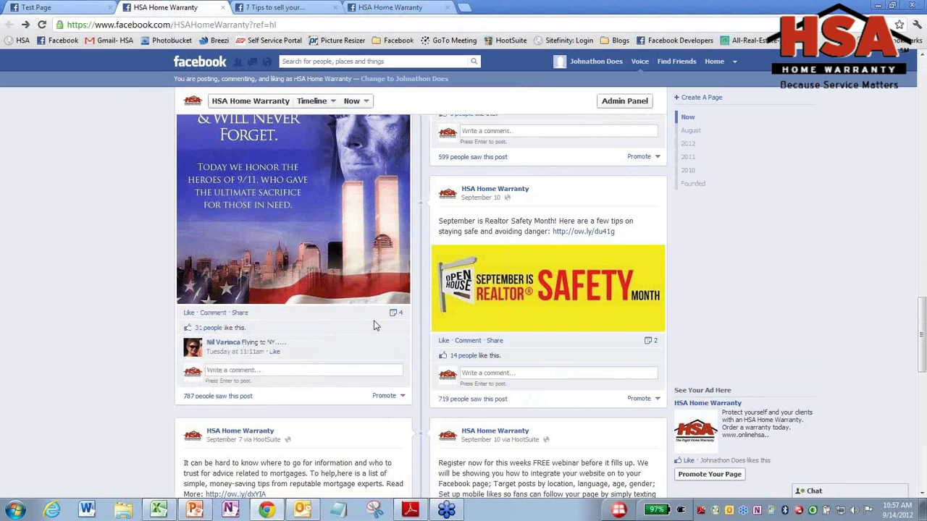
pyautogui.scroll(3, 375, 326)
pyautogui.scroll(15, 375, 326)
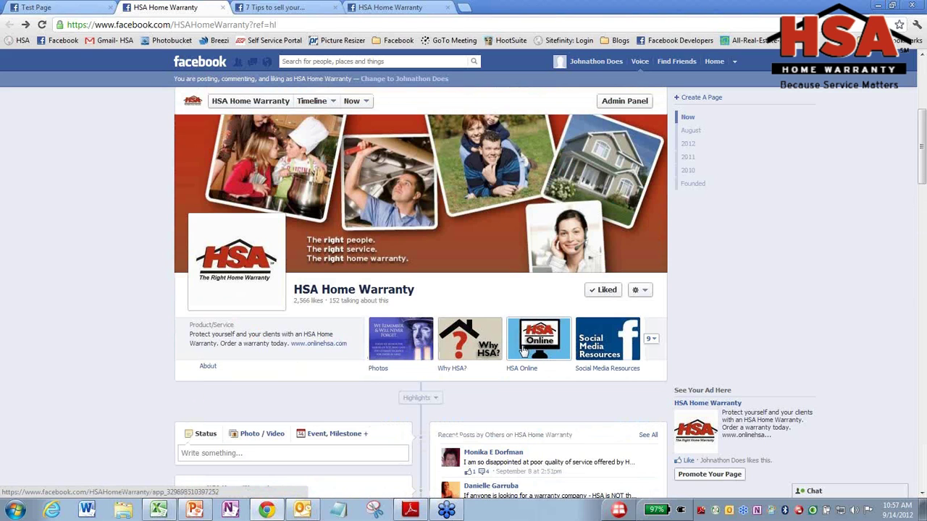
pyautogui.click(522, 348)
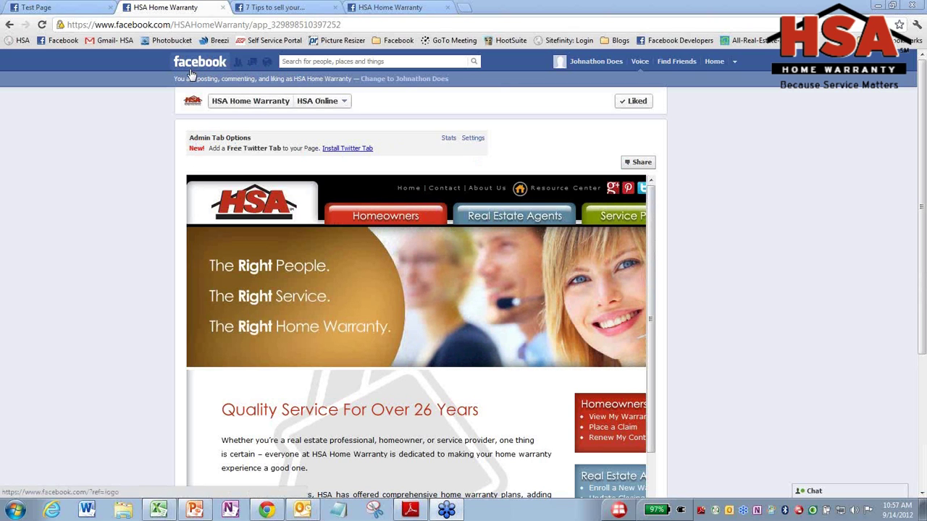
pyautogui.moveTo(410, 210)
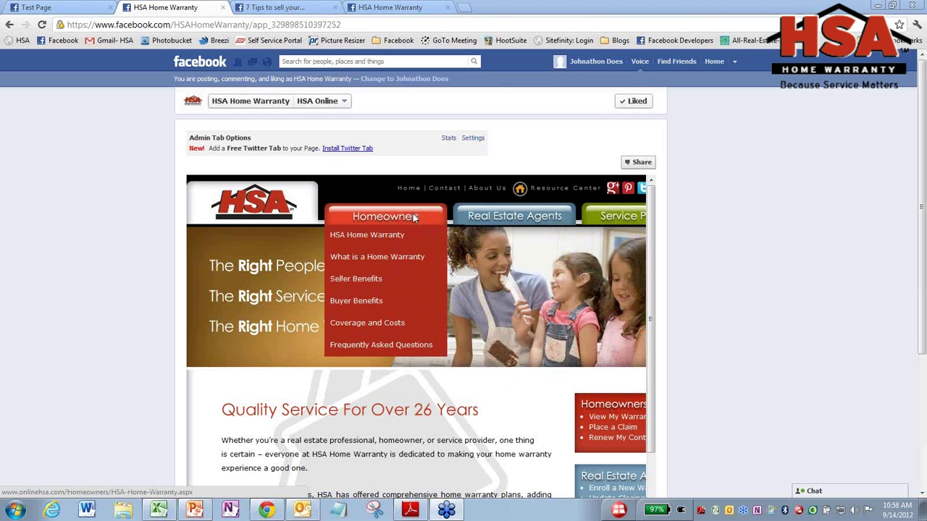
pyautogui.moveTo(507, 216)
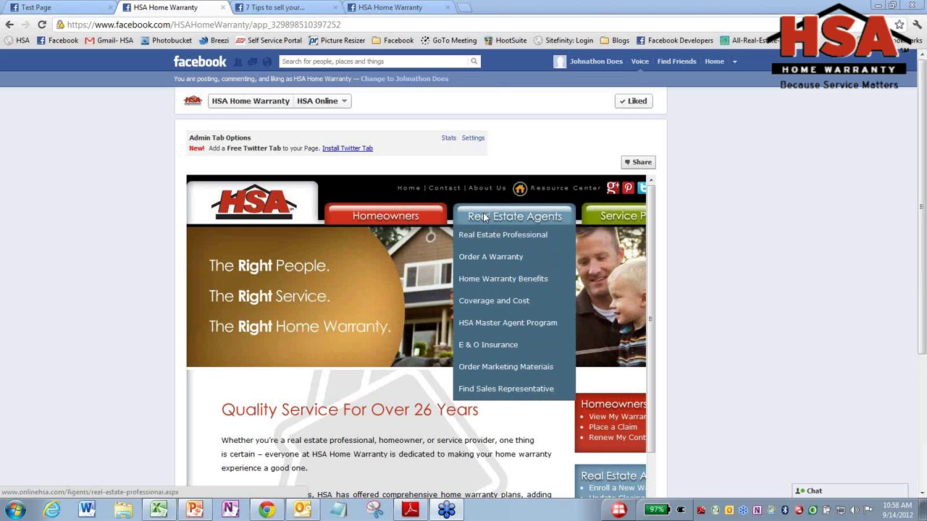
pyautogui.click(486, 257)
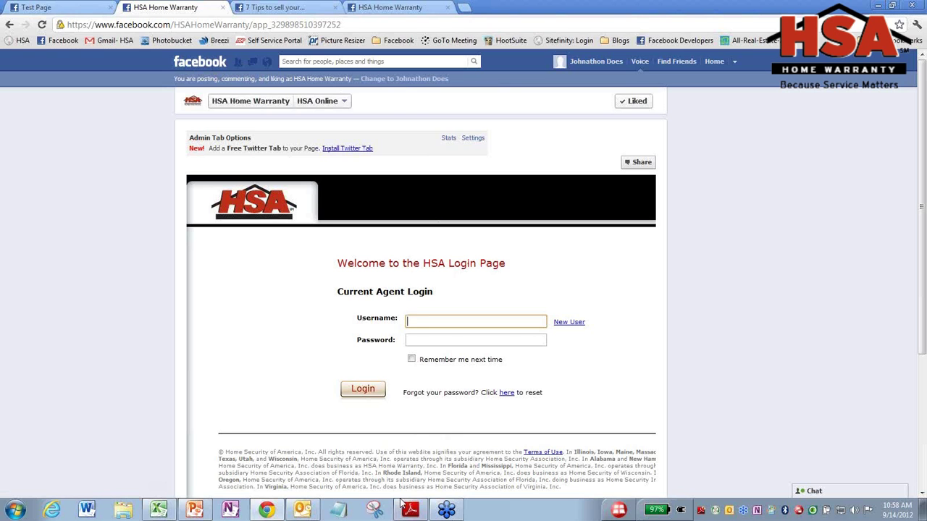
pyautogui.click(410, 510)
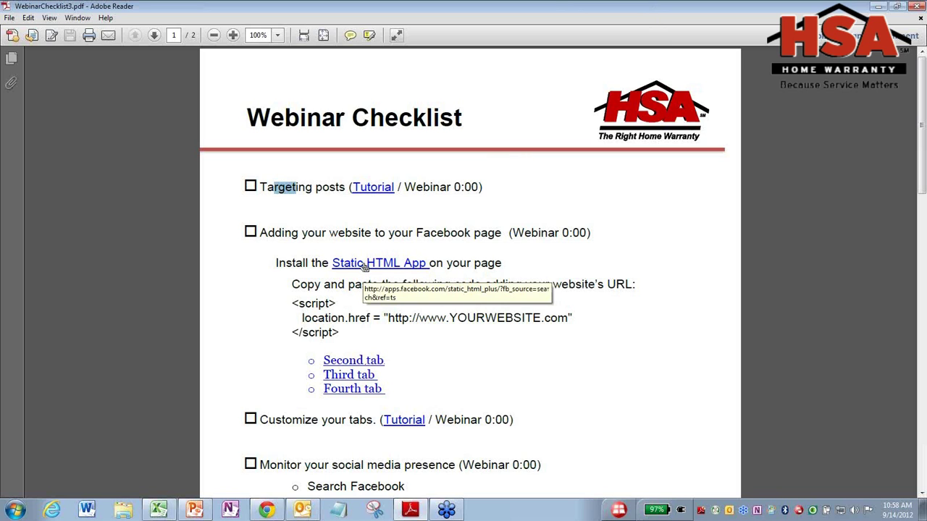
# - Follow the PDF's Static HTML App link and maximize the browser window it opens
pyautogui.click(365, 266)
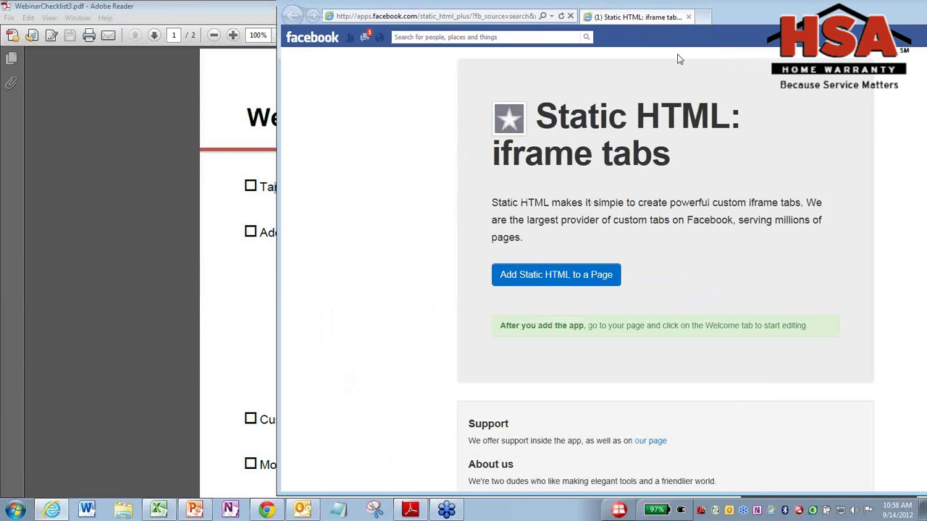
pyautogui.moveTo(732, 7); pyautogui.dragTo(561, 39)
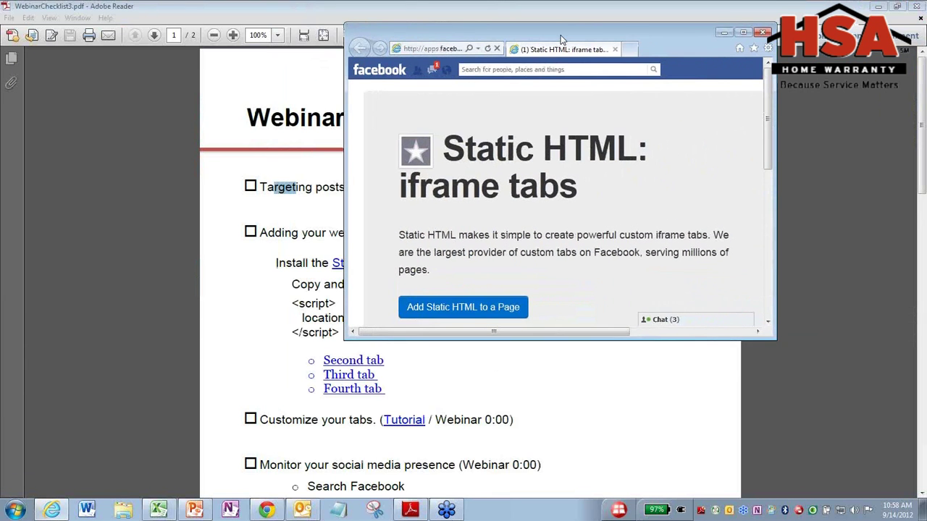
pyautogui.click(742, 34)
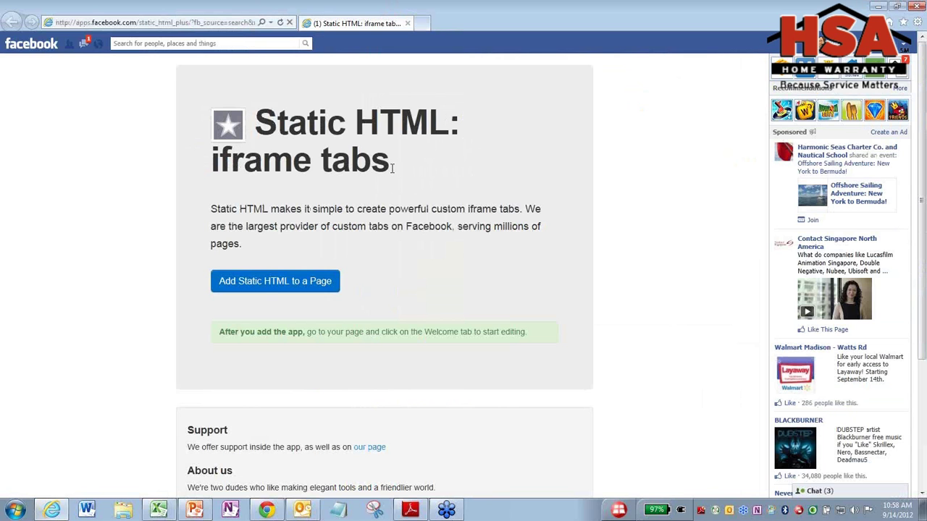
# - Start adding Static HTML to a page, close the page list without choosing, and return to the PDF
pyautogui.click(275, 287)
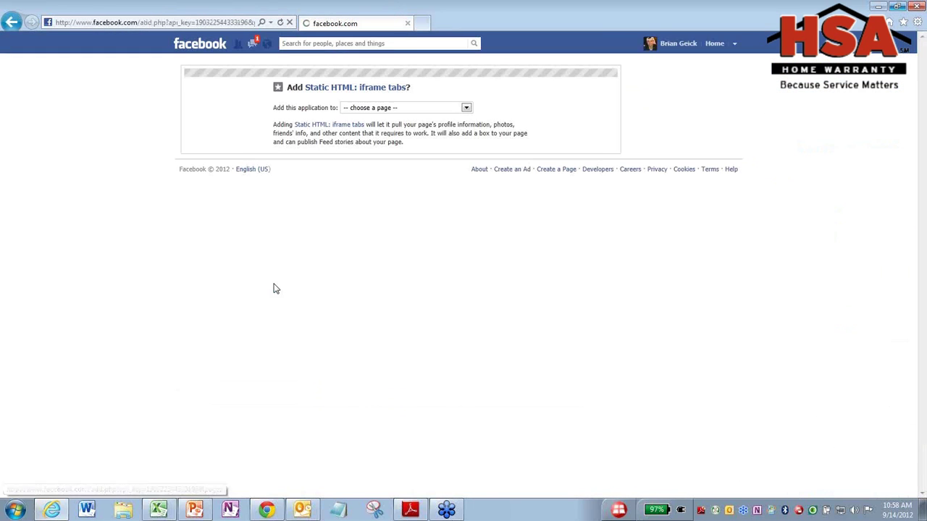
pyautogui.click(466, 109)
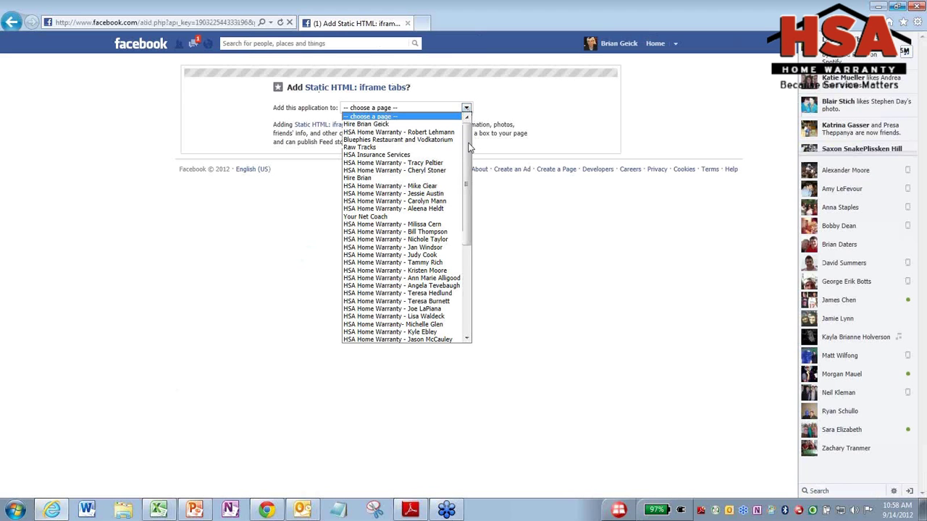
pyautogui.moveTo(468, 181)
pyautogui.mouseDown()
pyautogui.moveTo(465, 267)
pyautogui.moveTo(467, 168)
pyautogui.mouseUp()
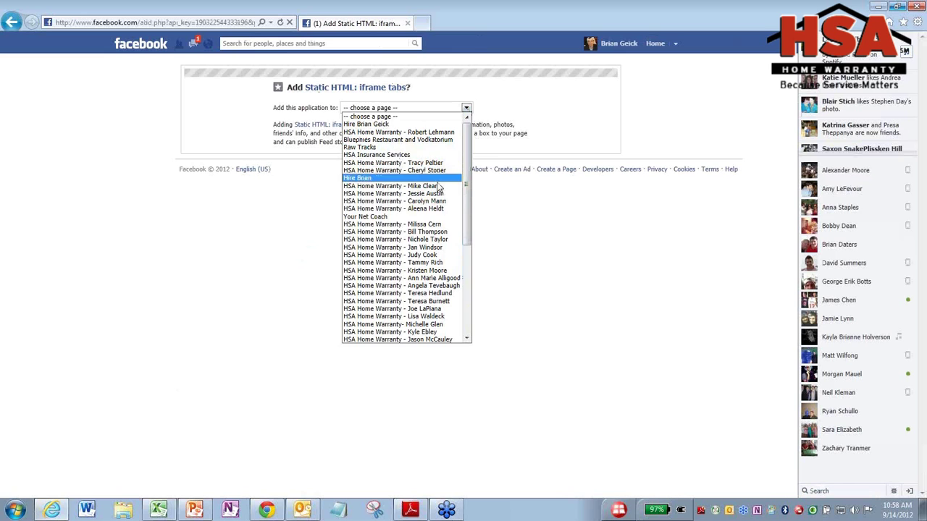
pyautogui.click(529, 117)
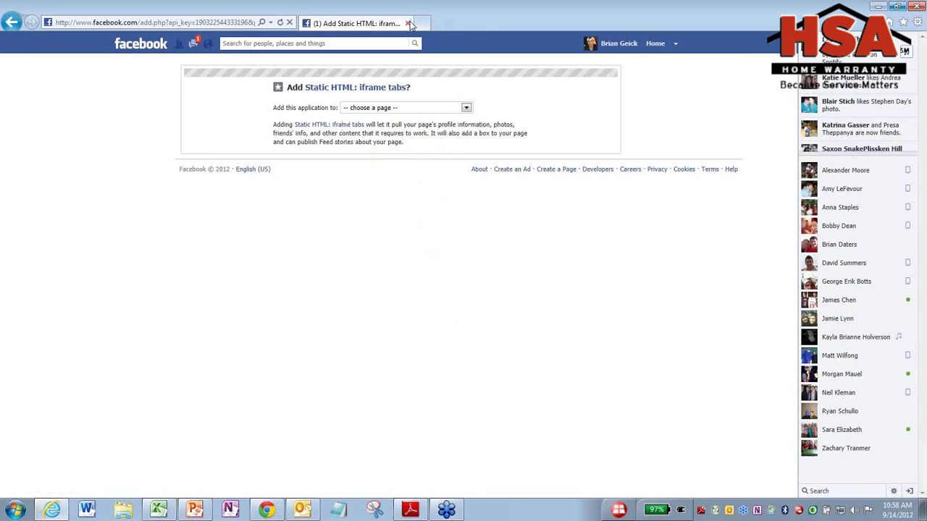
pyautogui.hotkey('alt', 'Tab')
# - Minimize Adobe Reader and open the Test Page's Static HTML tab with its empty Public Content editor
pyautogui.doubleClick(625, 10)
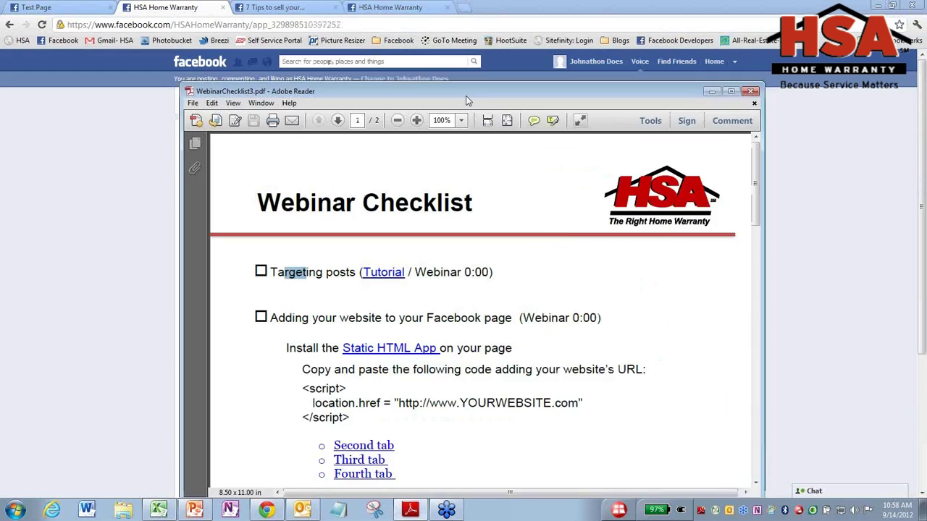
pyautogui.click(664, 116)
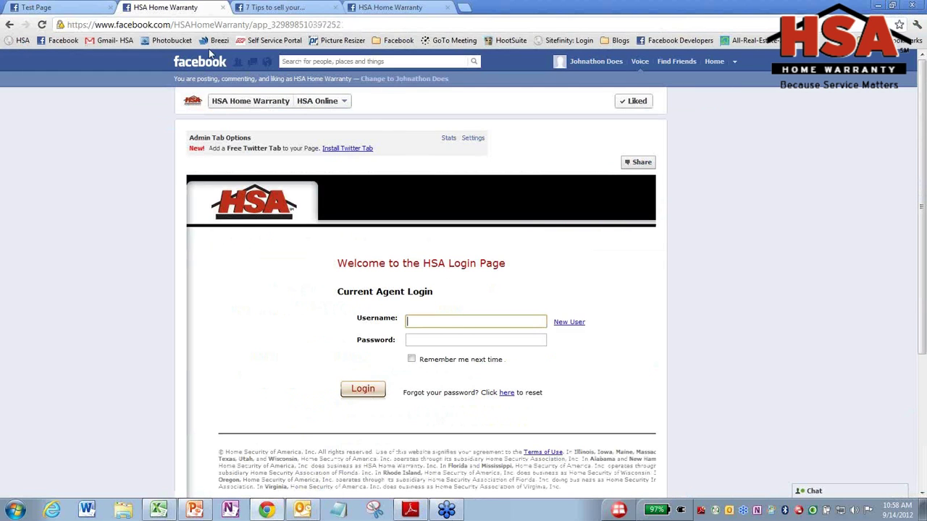
pyautogui.click(85, 6)
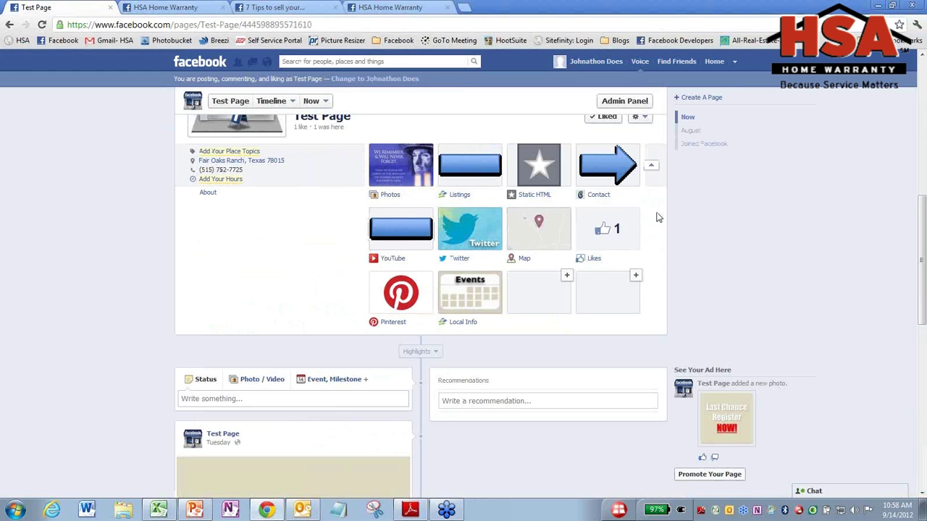
pyautogui.click(535, 168)
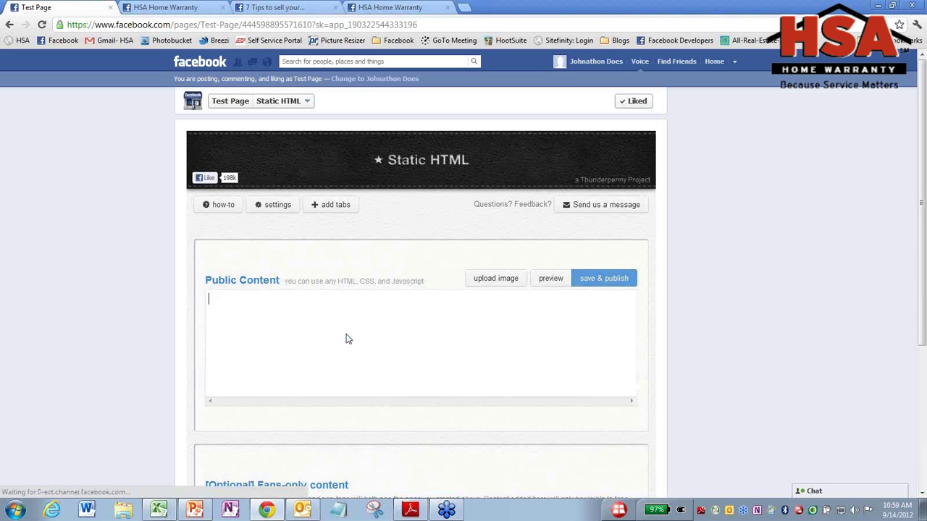
# - Select and copy the three-line redirect script from the webinar checklist PDF
pyautogui.scroll(-1, 332, 311)
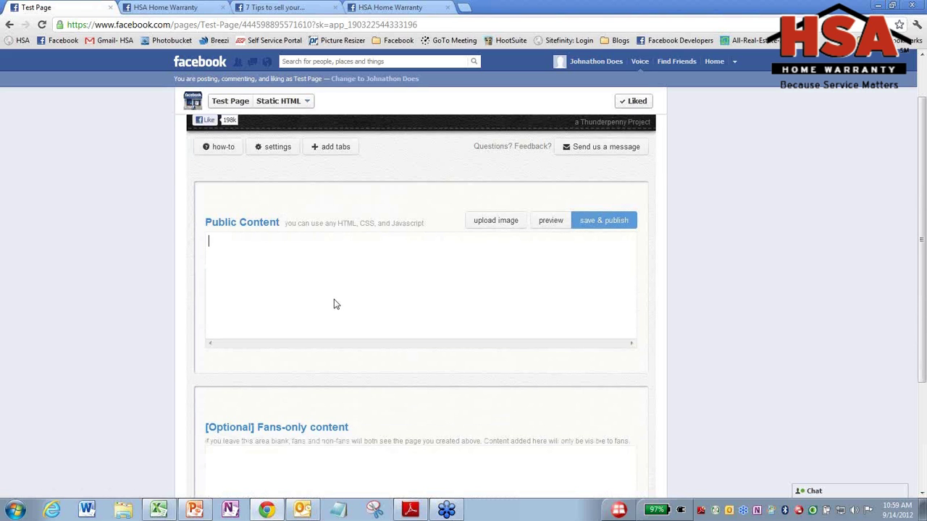
pyautogui.click(410, 510)
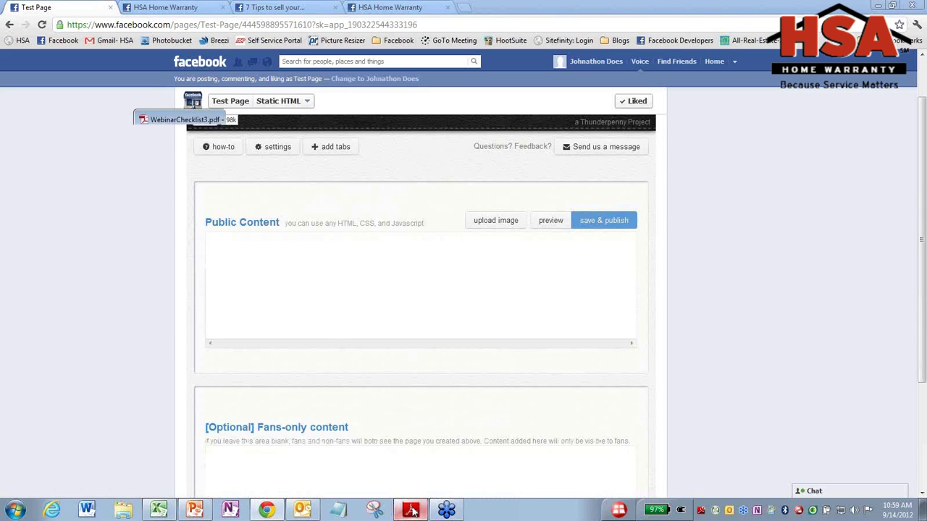
pyautogui.scroll(-2, 443, 360)
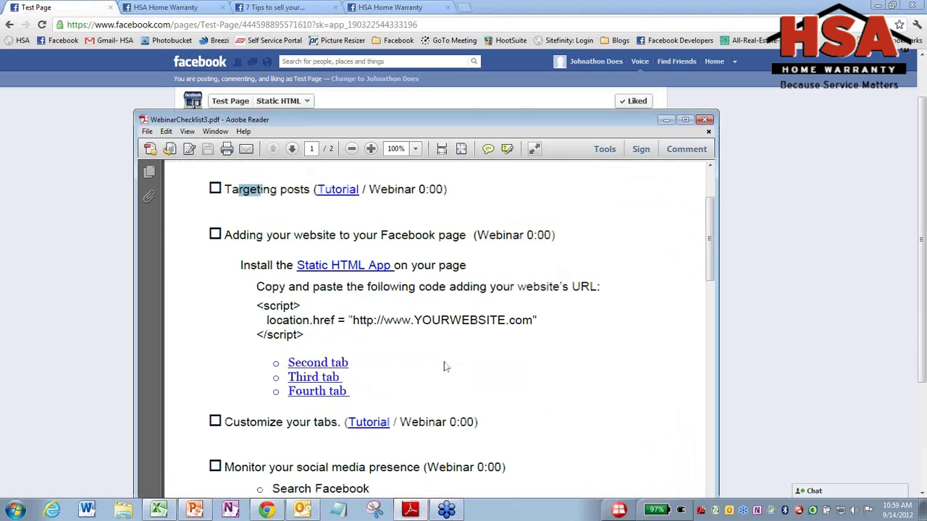
pyautogui.scroll(-4, 444, 363)
pyautogui.scroll(2, 443, 360)
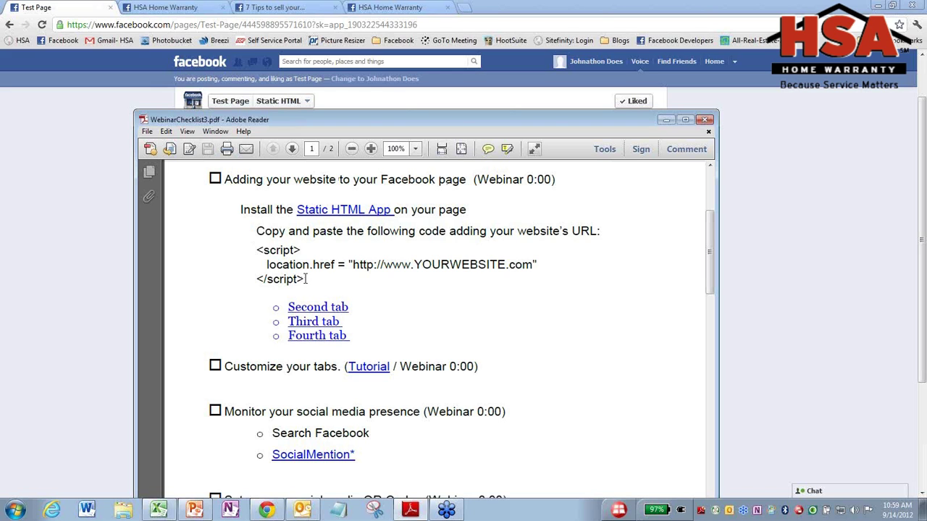
pyautogui.moveTo(304, 279); pyautogui.dragTo(256, 250)
pyautogui.hotkey('ctrl', 'c')
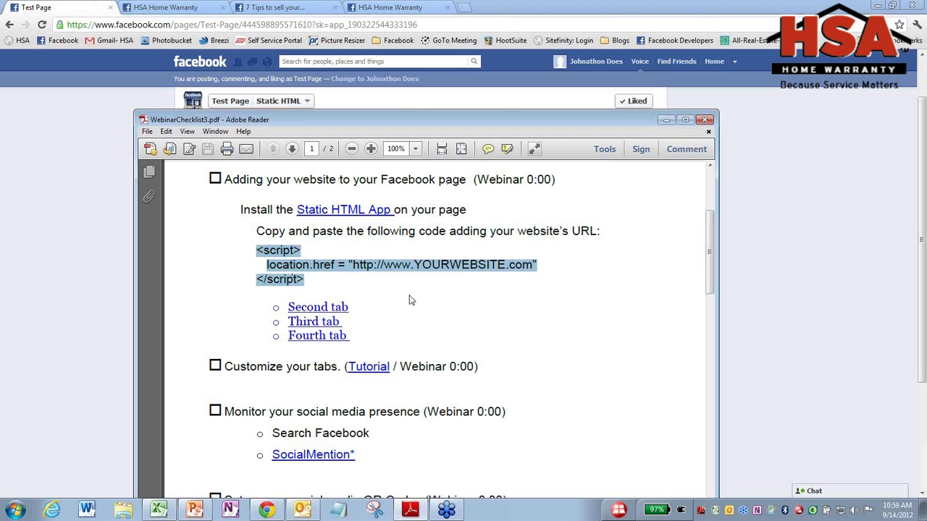
# - Paste the script into Public Content, replace YOURWEBSITE with onlinehsa, and preview the HSA site
pyautogui.click(665, 120)
pyautogui.click(247, 262)
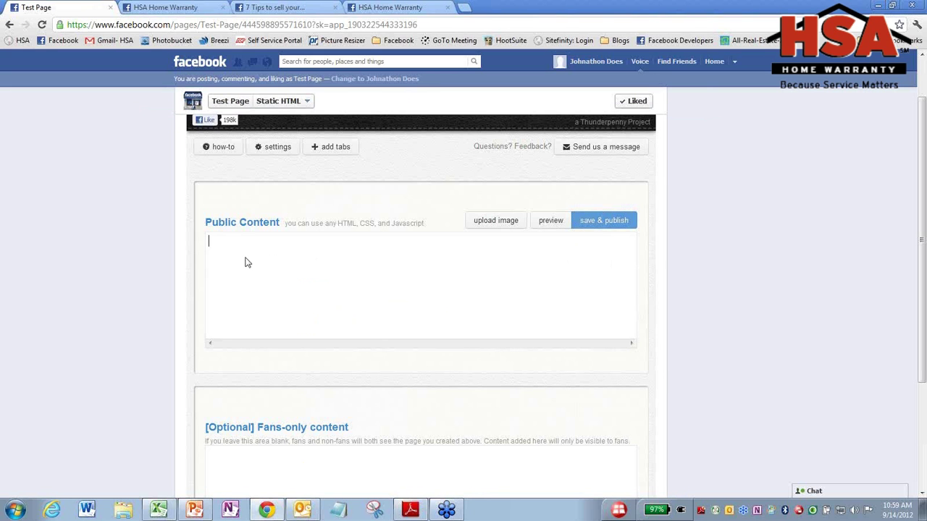
pyautogui.hotkey('ctrl', 'v')
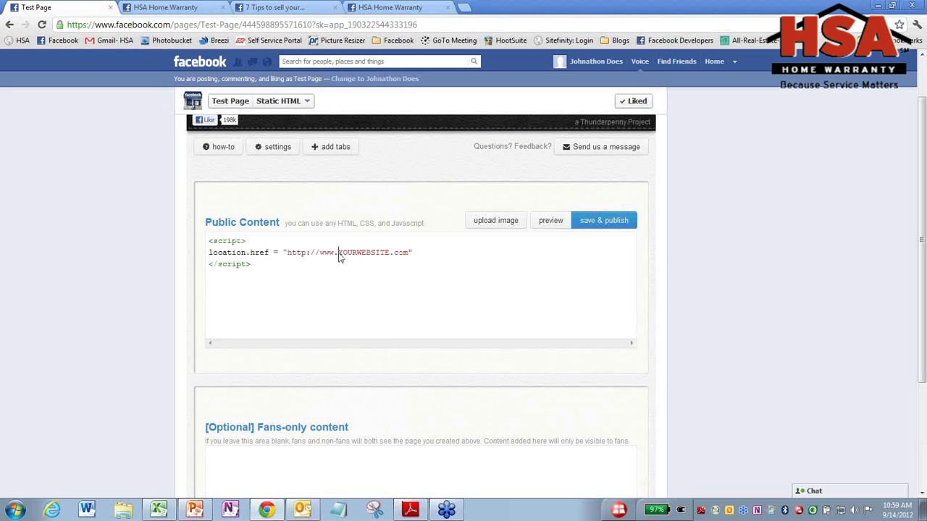
pyautogui.moveTo(338, 252); pyautogui.dragTo(385, 253)
pyautogui.write('onlinehsa')
pyautogui.click(540, 222)
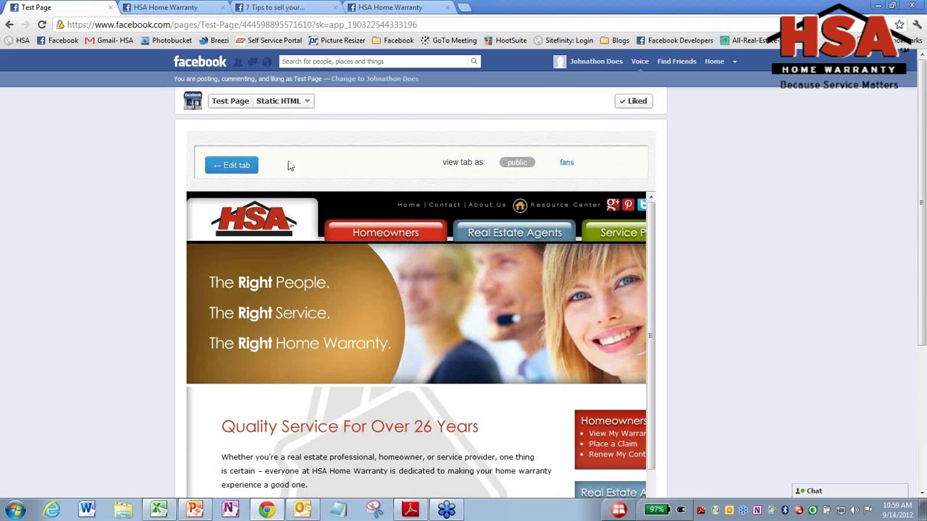
# - Reopen the Static HTML editor, open the saved Notepad notes and copy townsendrealestate
pyautogui.click(243, 165)
pyautogui.click(338, 510)
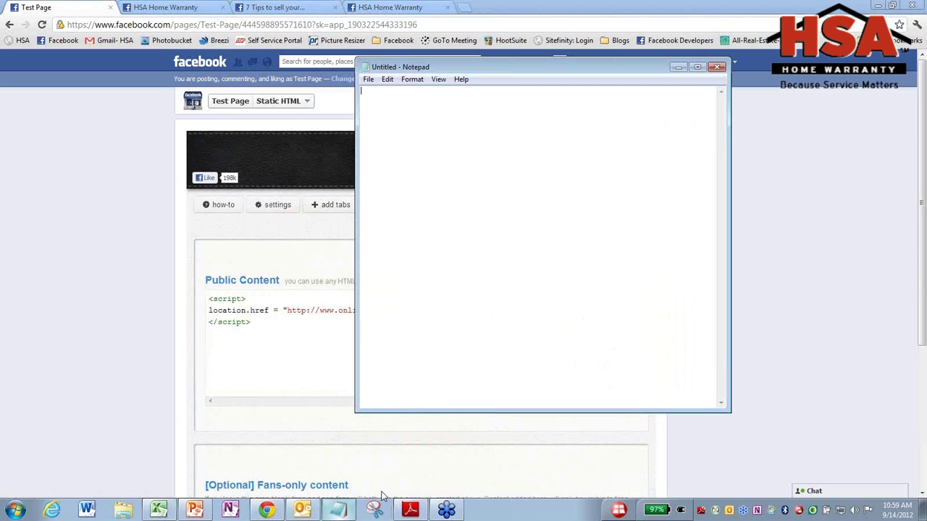
pyautogui.click(370, 79)
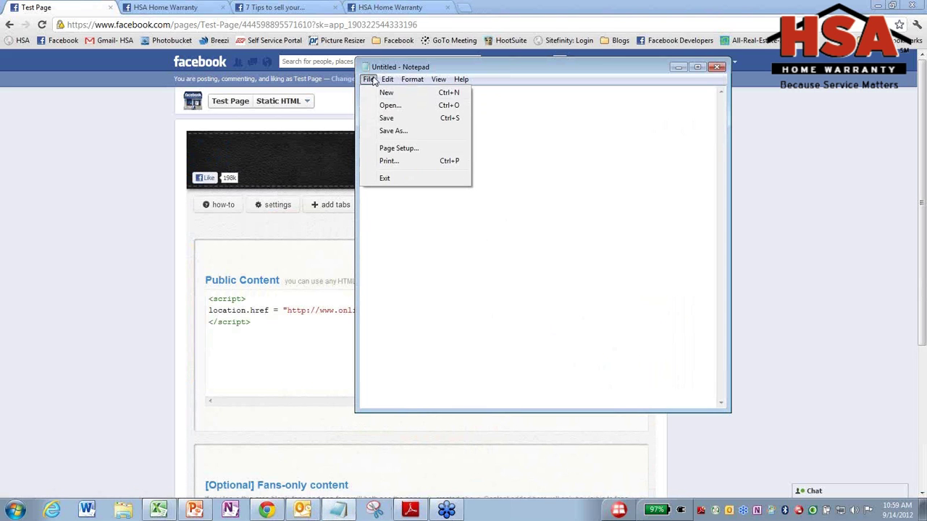
pyautogui.click(383, 104)
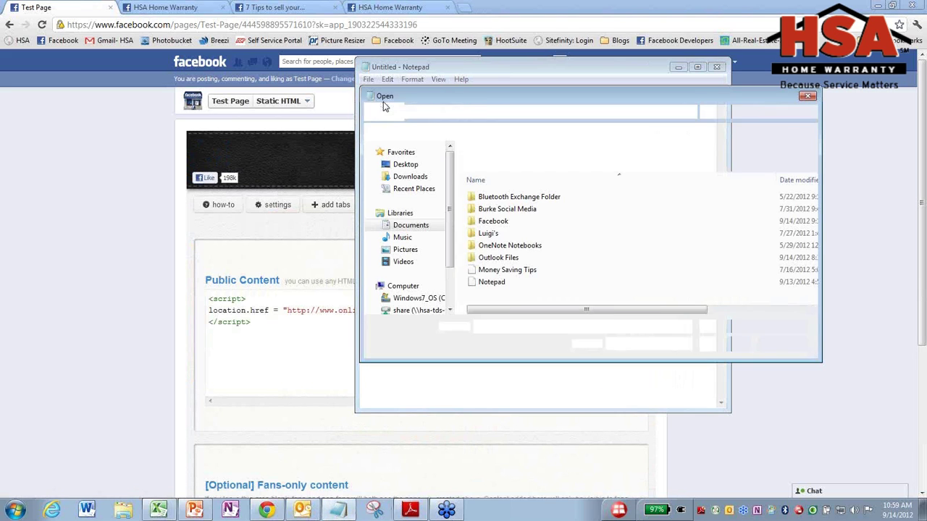
pyautogui.click(507, 282)
pyautogui.click(718, 345)
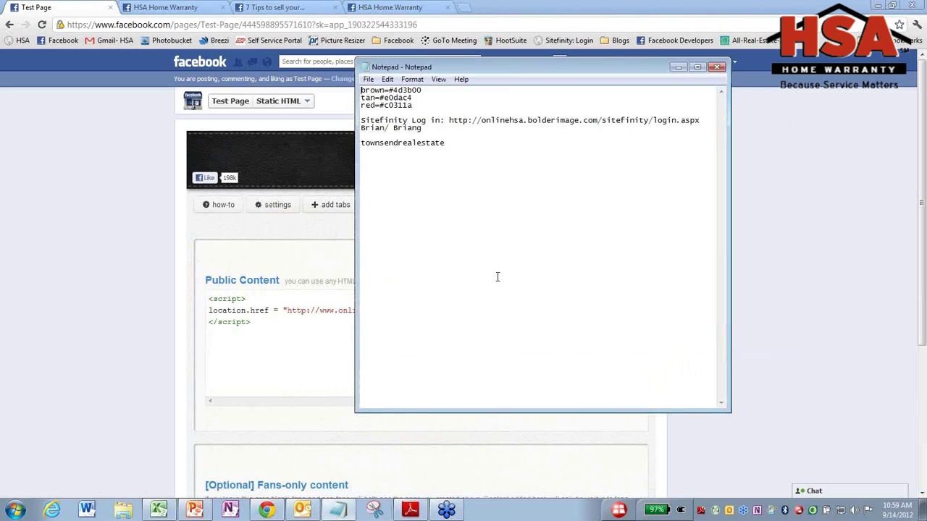
pyautogui.moveTo(446, 144); pyautogui.dragTo(361, 142)
pyautogui.hotkey('ctrl', 'c')
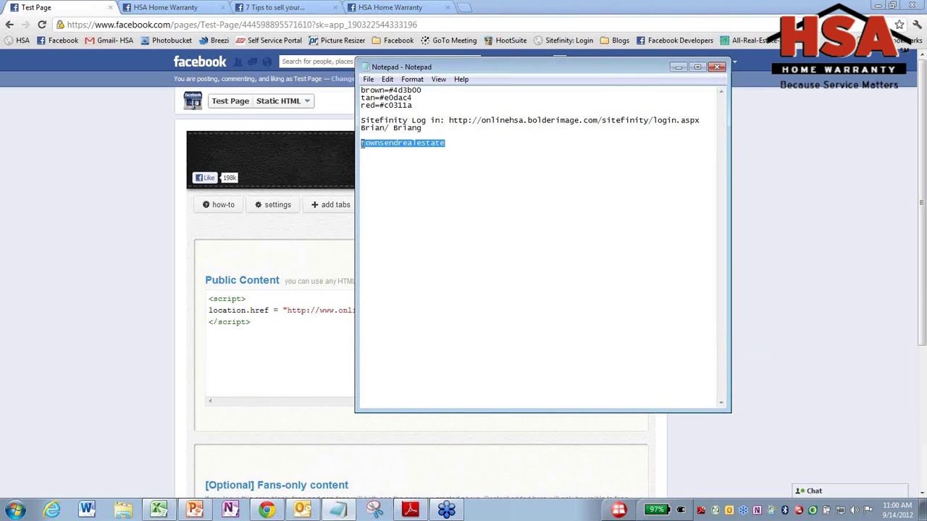
# - Replace onlinehsa with townsendrealestate in the redirect URL and preview the Townsend site
pyautogui.click(677, 67)
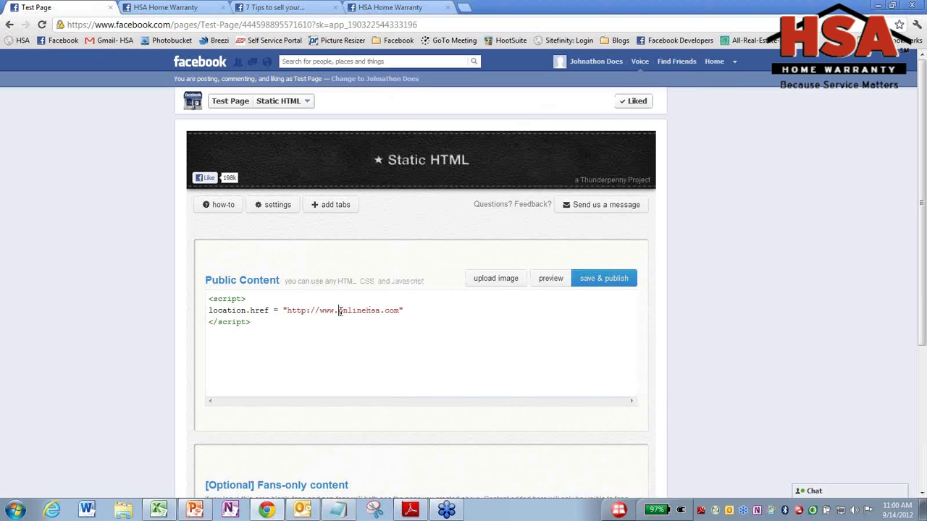
pyautogui.moveTo(339, 311); pyautogui.dragTo(378, 311)
pyautogui.hotkey('ctrl', 'v')
pyautogui.click(554, 284)
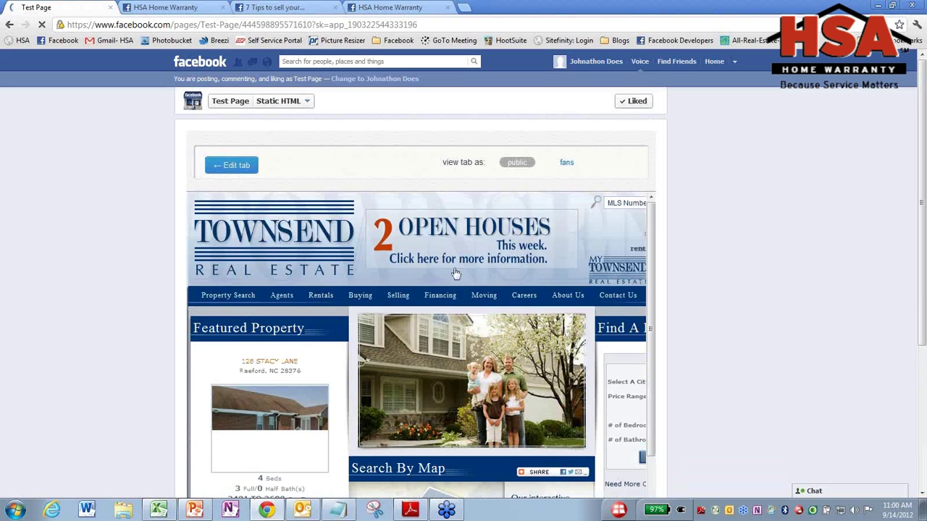
# - Browse the embedded Townsend Real Estate site's Agents page, then return to the Static HTML editor
pyautogui.scroll(-1, 434, 273)
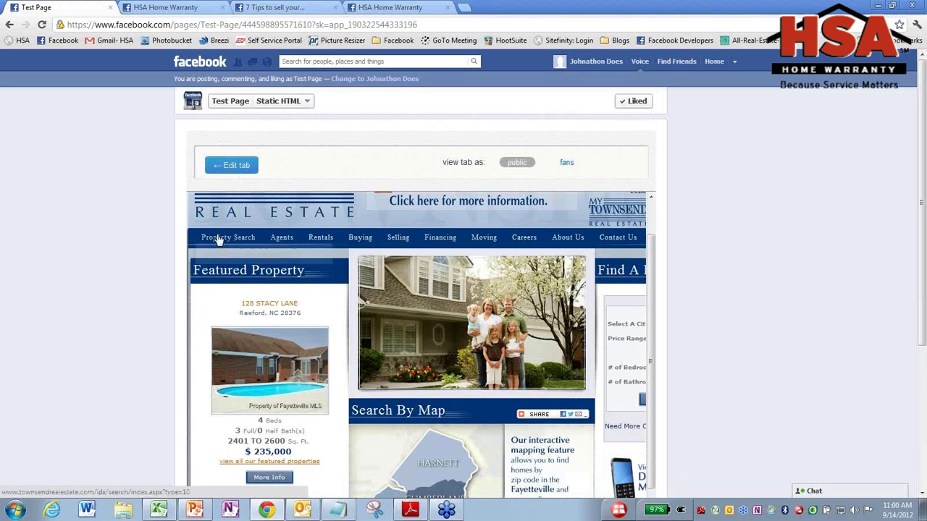
pyautogui.moveTo(217, 239)
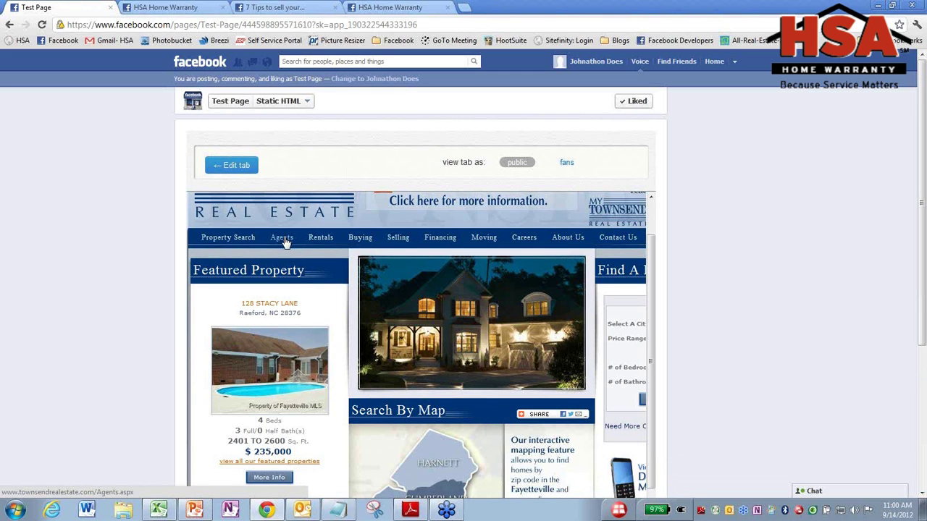
pyautogui.click(284, 242)
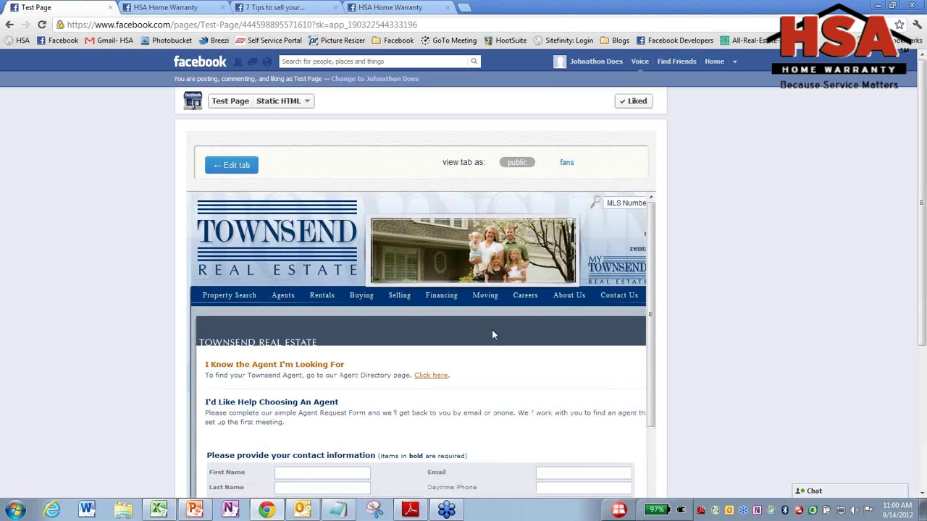
pyautogui.click(233, 166)
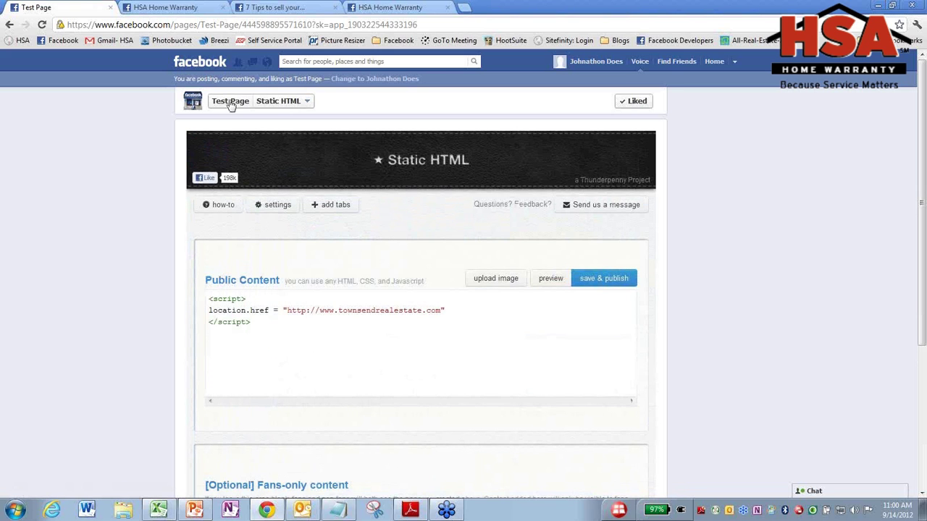
# - Show the Test Page timeline, expanding and collapsing its app tabs to reveal Static HTML
pyautogui.click(230, 101)
pyautogui.scroll(-3, 651, 398)
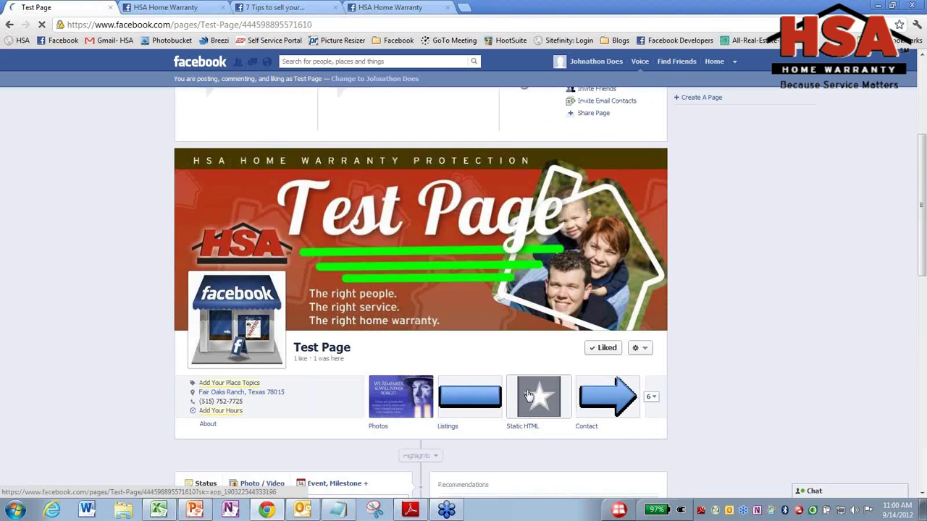
pyautogui.scroll(-1, 528, 397)
pyautogui.click(652, 344)
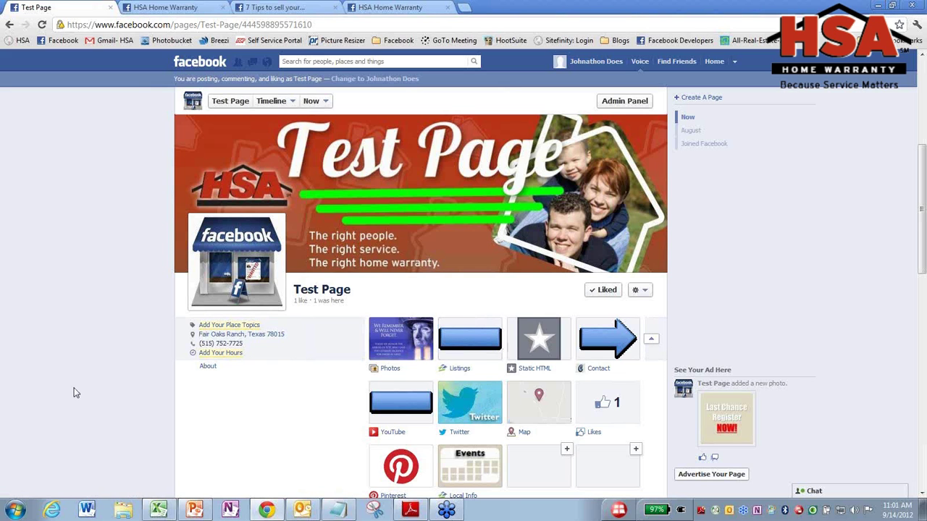
pyautogui.click(650, 341)
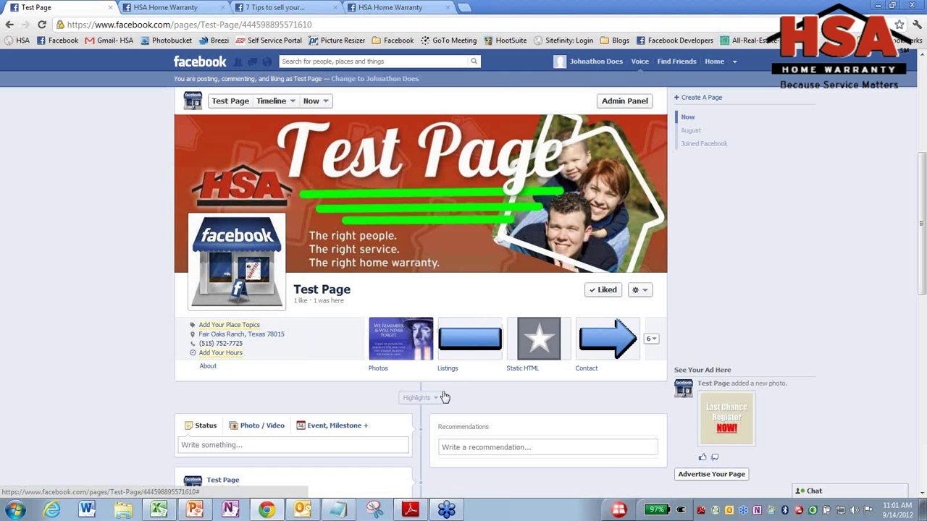
# - Switch to PowerPoint and scroll the thumbnails to slide 20, 'Adding Your Website'
pyautogui.click(194, 510)
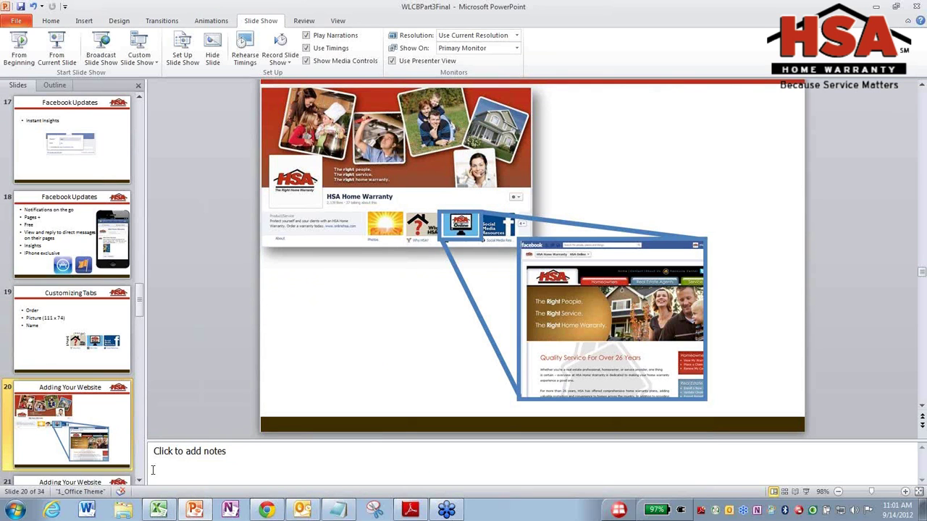
pyautogui.scroll(-2, 107, 430)
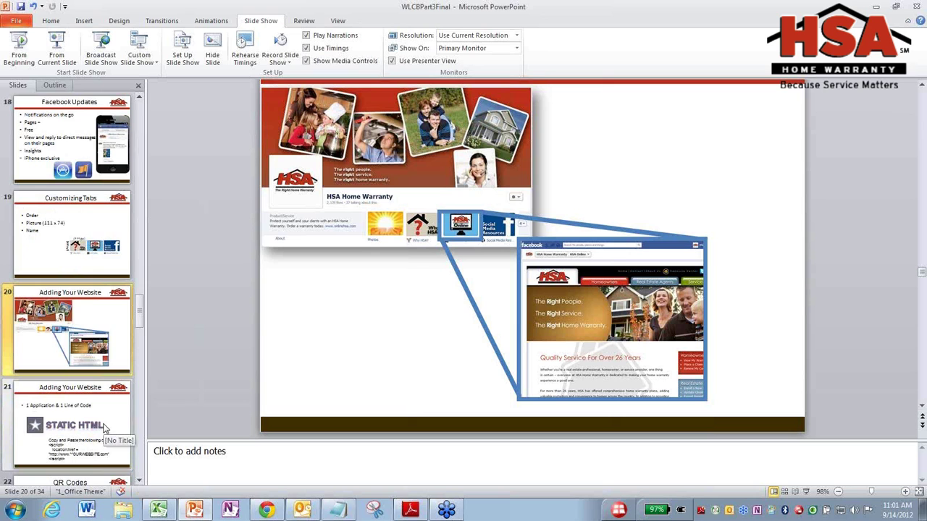